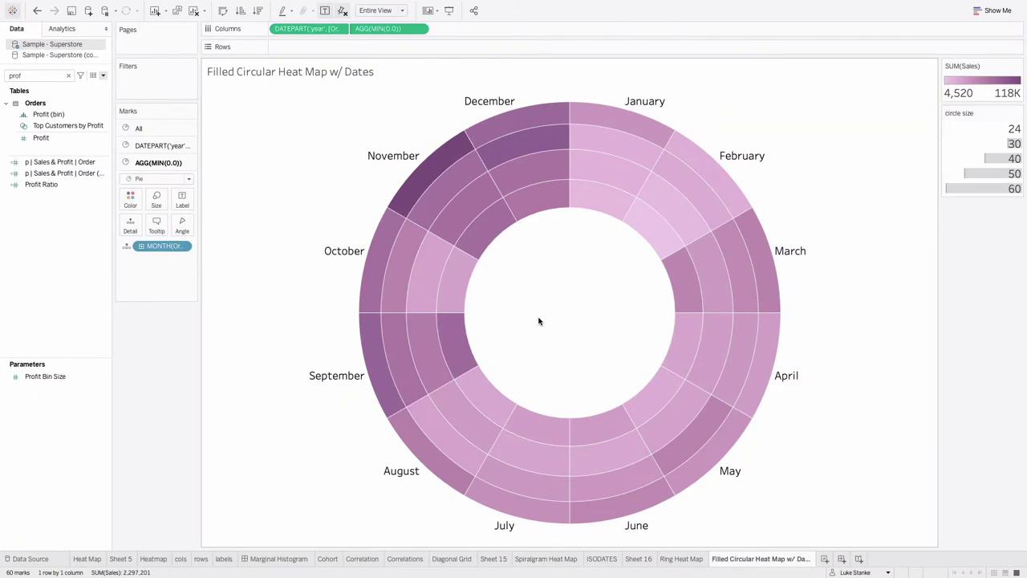
Look over the existing heat map worksheets, then start a new blank worksheet (Sheet 17)
click(693, 562)
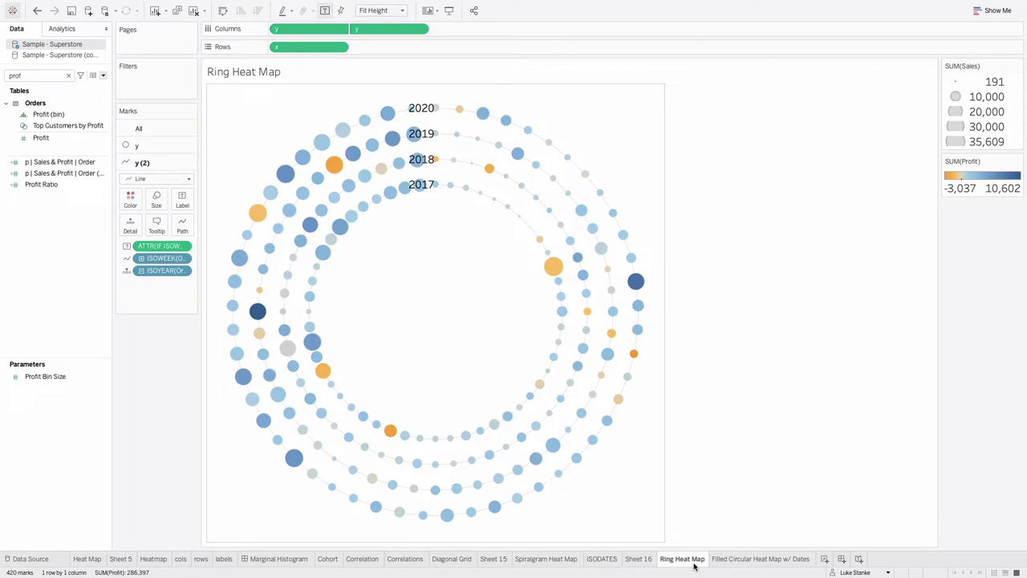
click(727, 565)
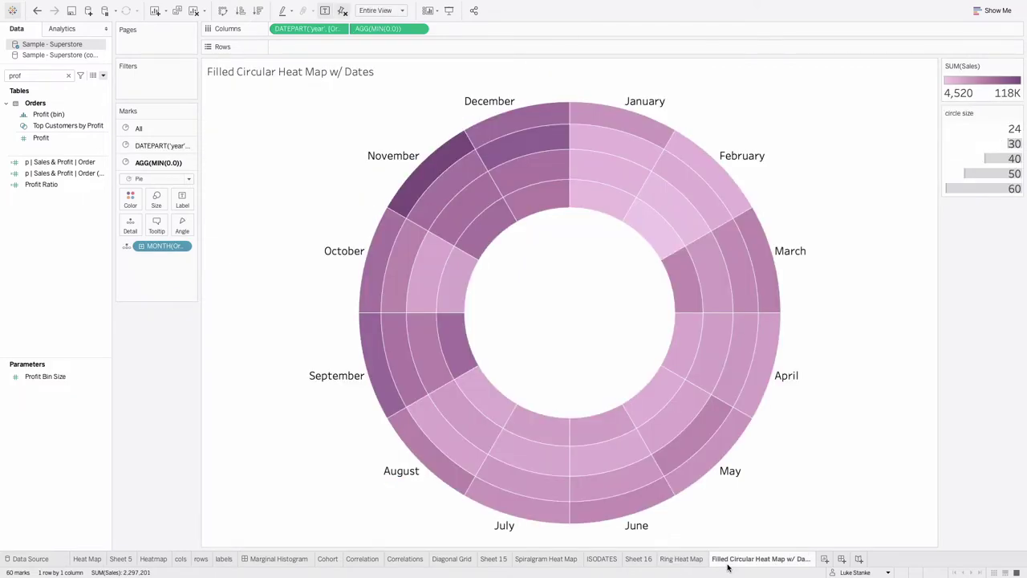
click(824, 559)
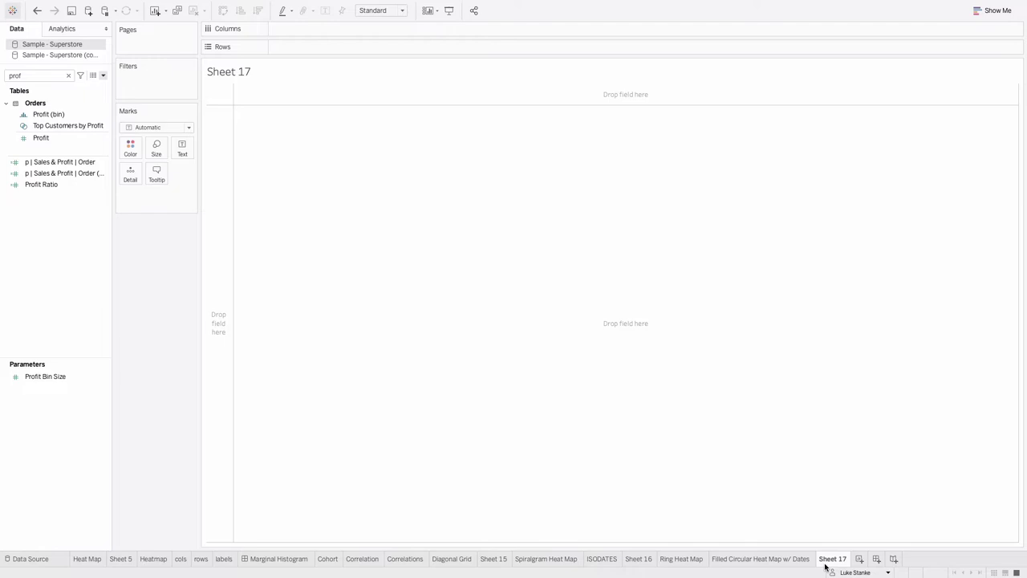
Create a calculated field named x-axis defined as YEAR([Order Date])/10000000
click(103, 75)
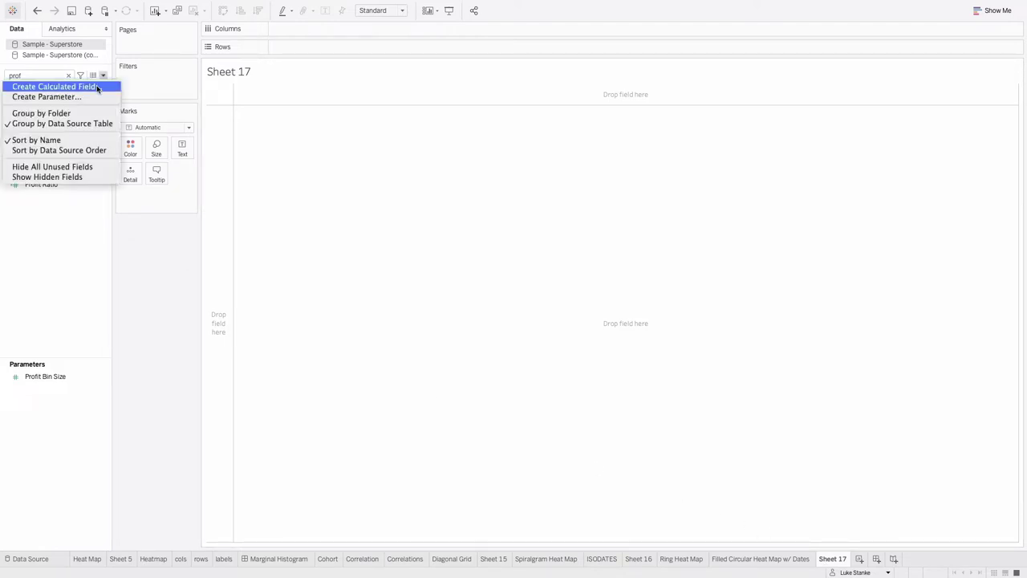
click(97, 87)
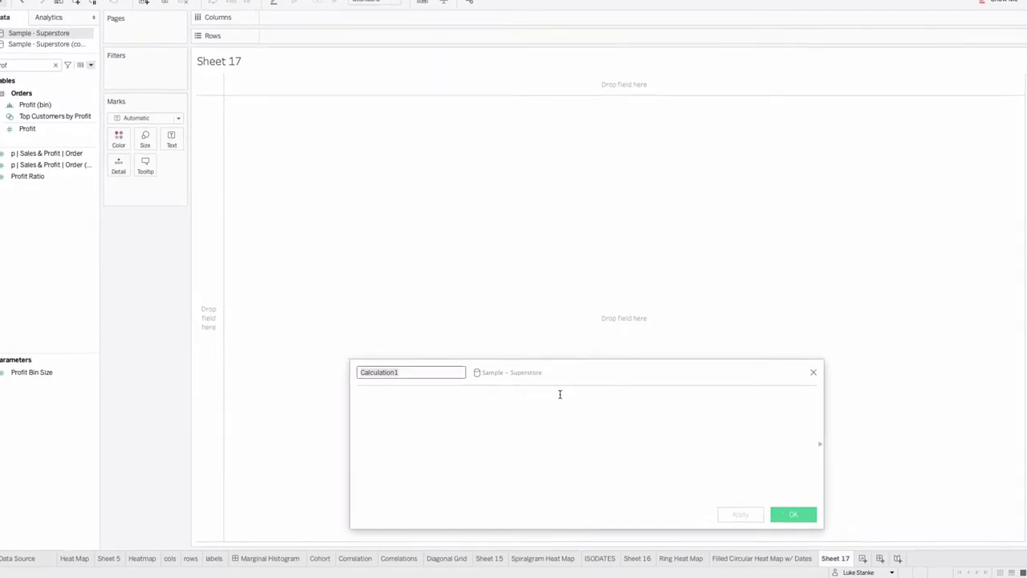
text(YE)
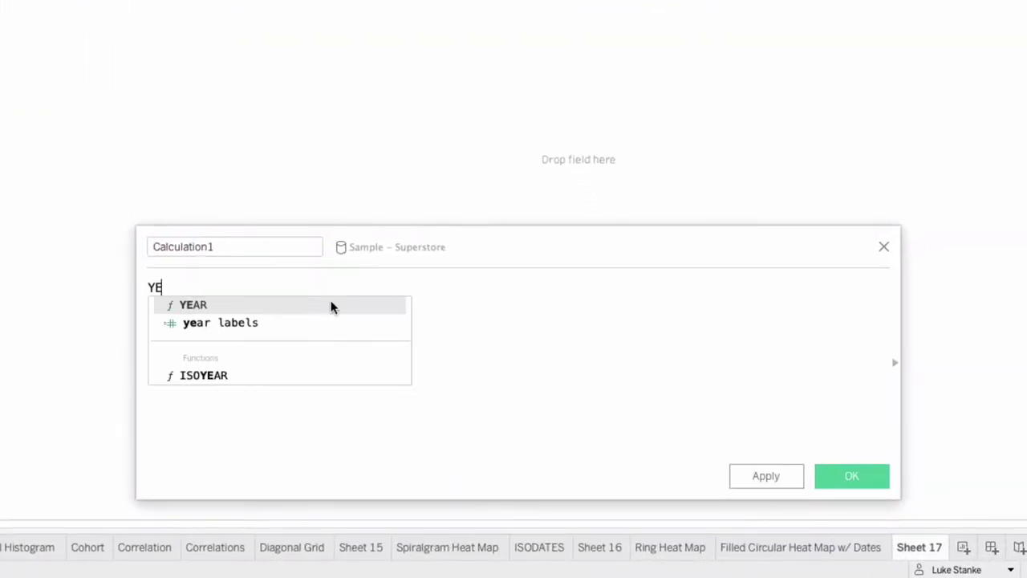
text(AR([Order Date])
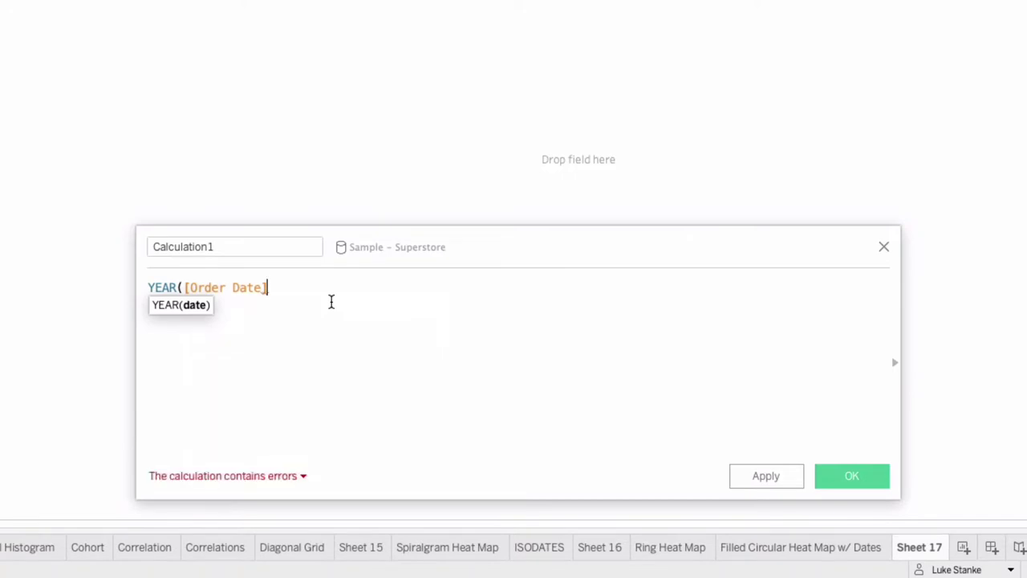
text())
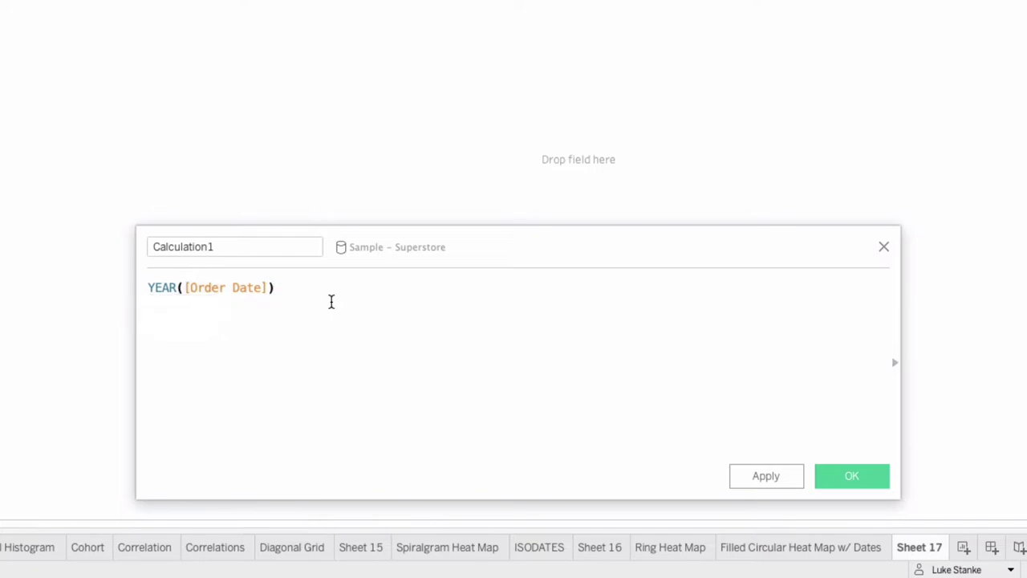
text(/10000000)
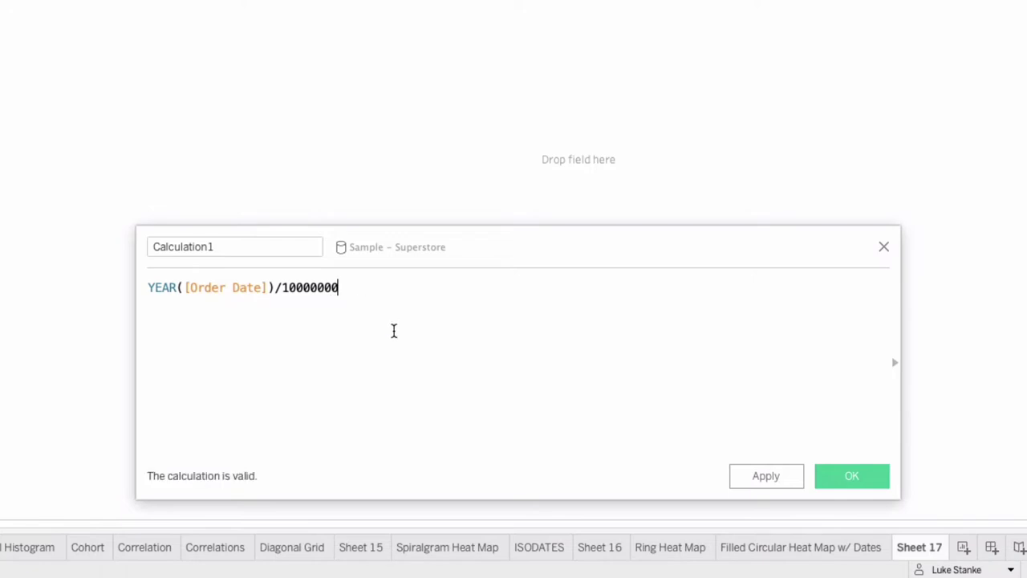
double_click(209, 247)
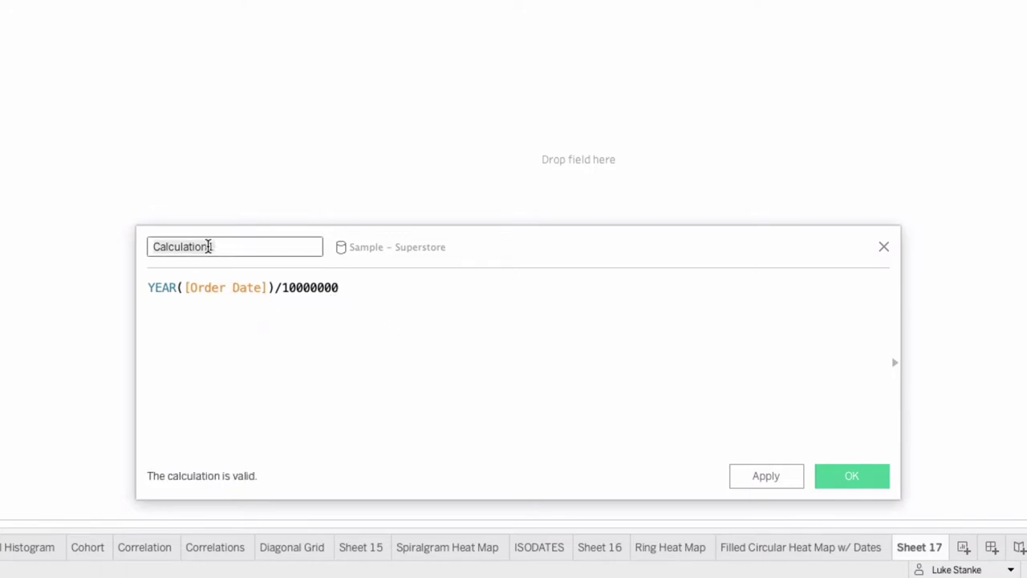
text(x-axis)
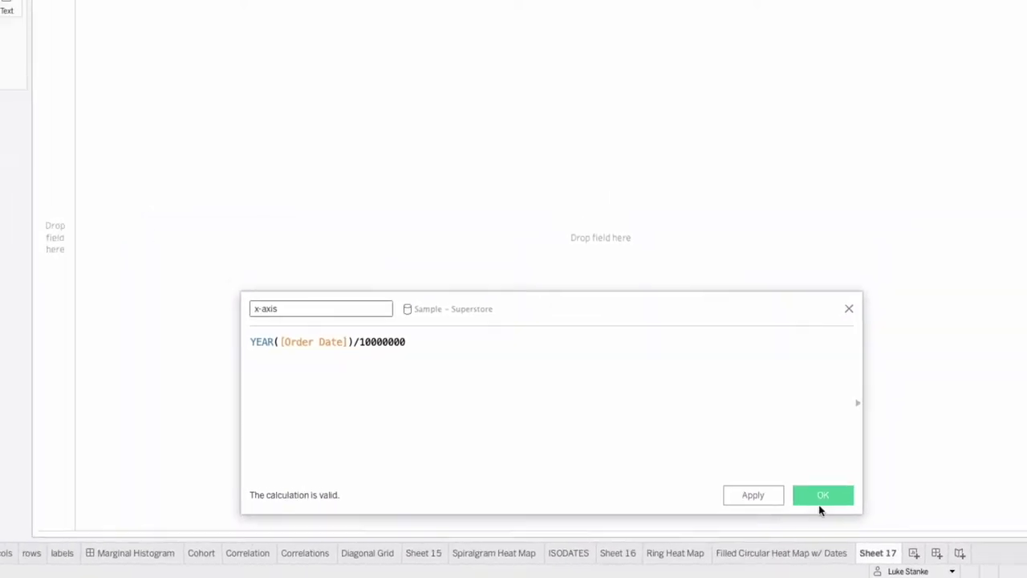
Save x-axis, place it on Columns, and switch the pill to Dimension
click(848, 478)
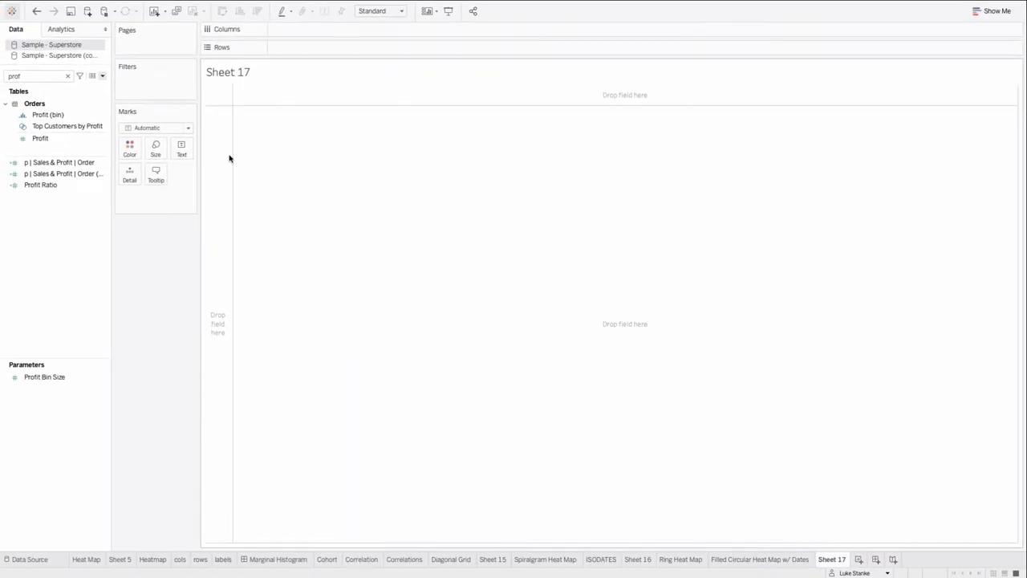
double_click(48, 75)
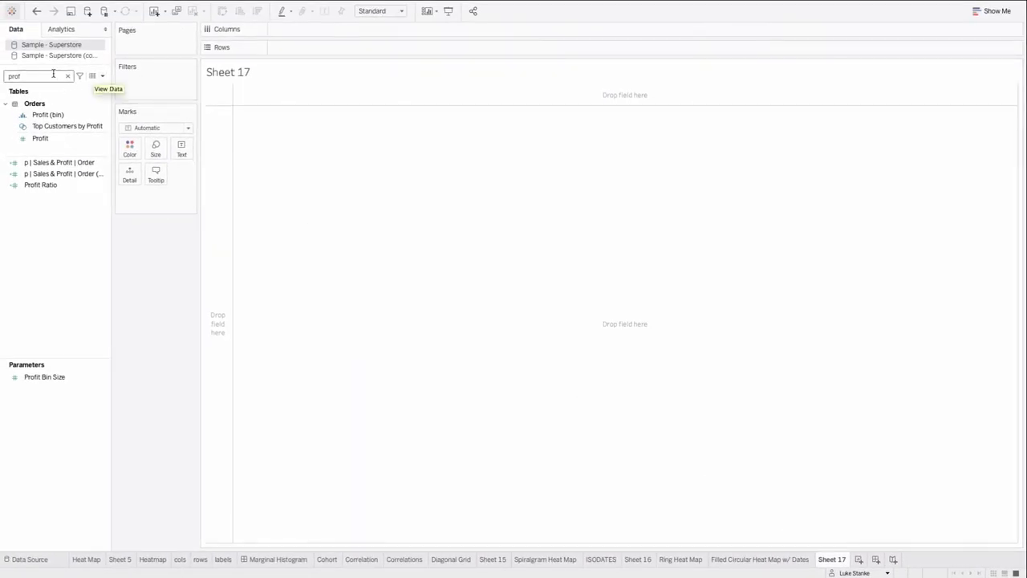
text(x)
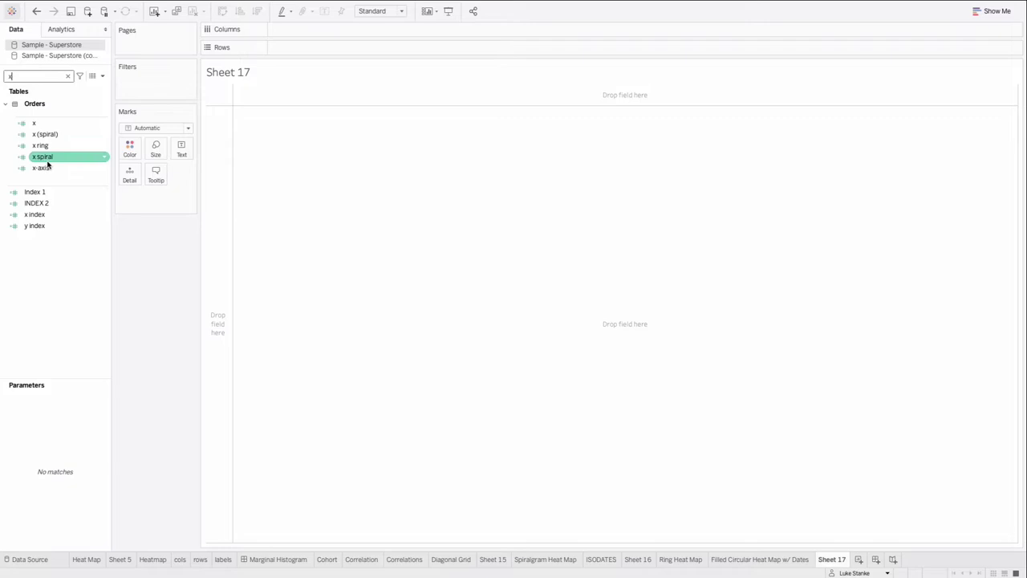
drag(42, 169, 289, 27)
click(342, 32)
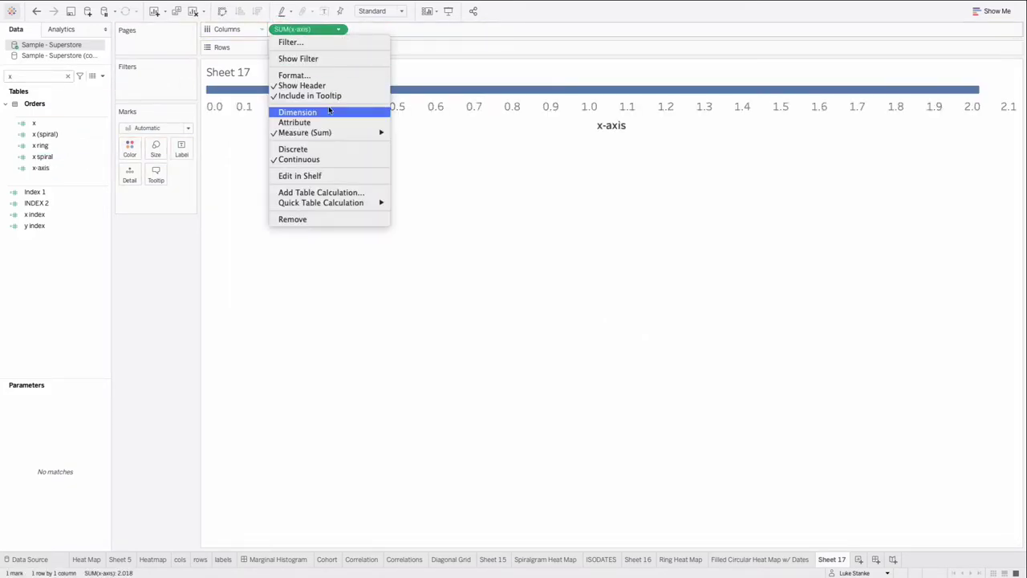
click(330, 111)
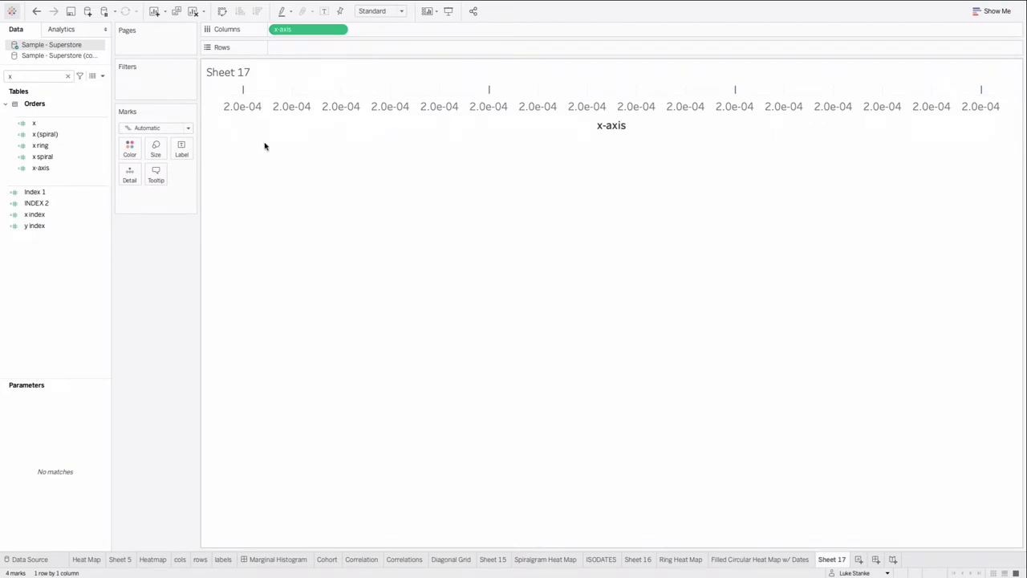
Start a new calculated field named Size whose formula begins with YEAR([Order Date])
click(103, 76)
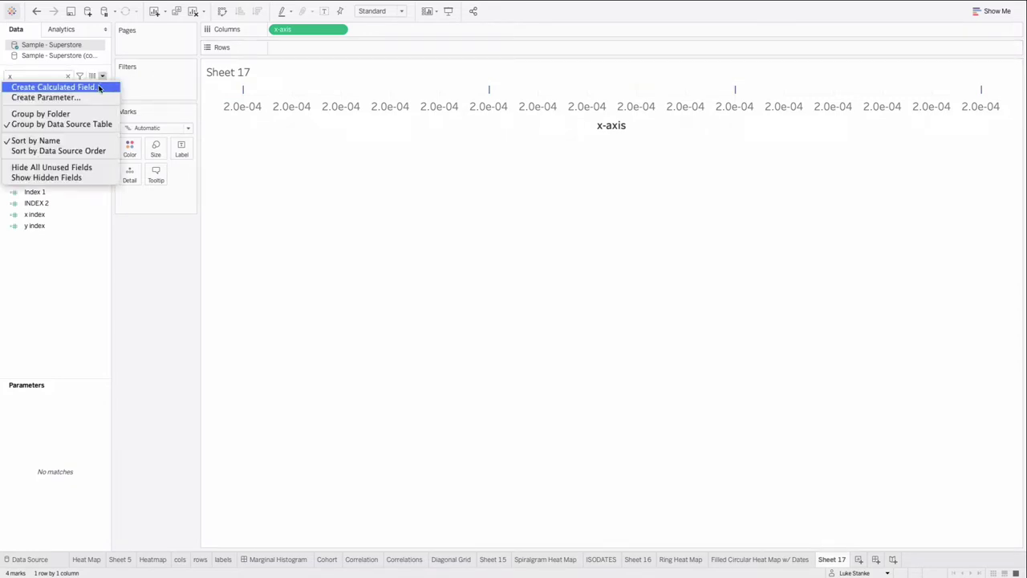
click(99, 87)
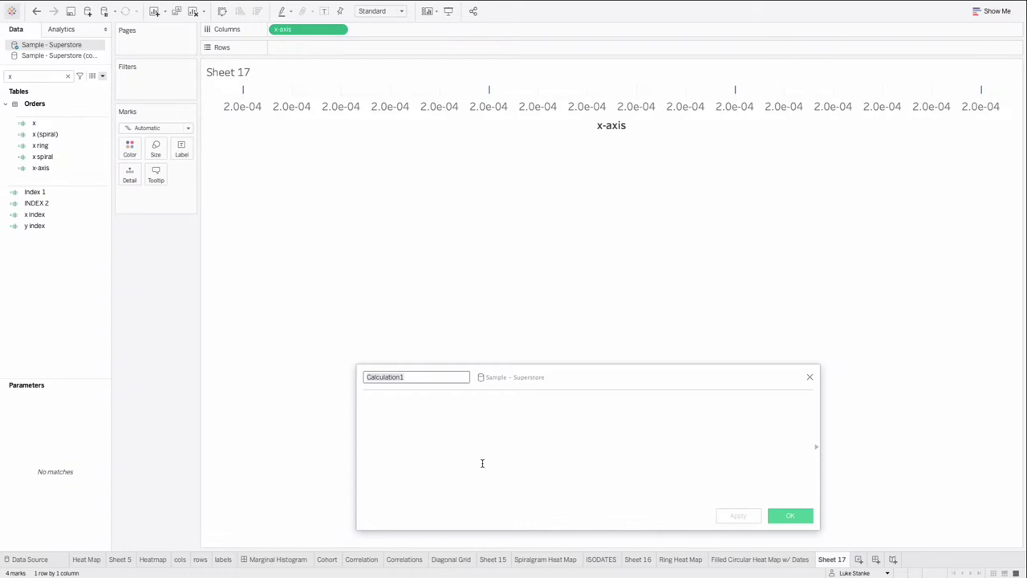
text(Sa)
text(ze)
click(483, 462)
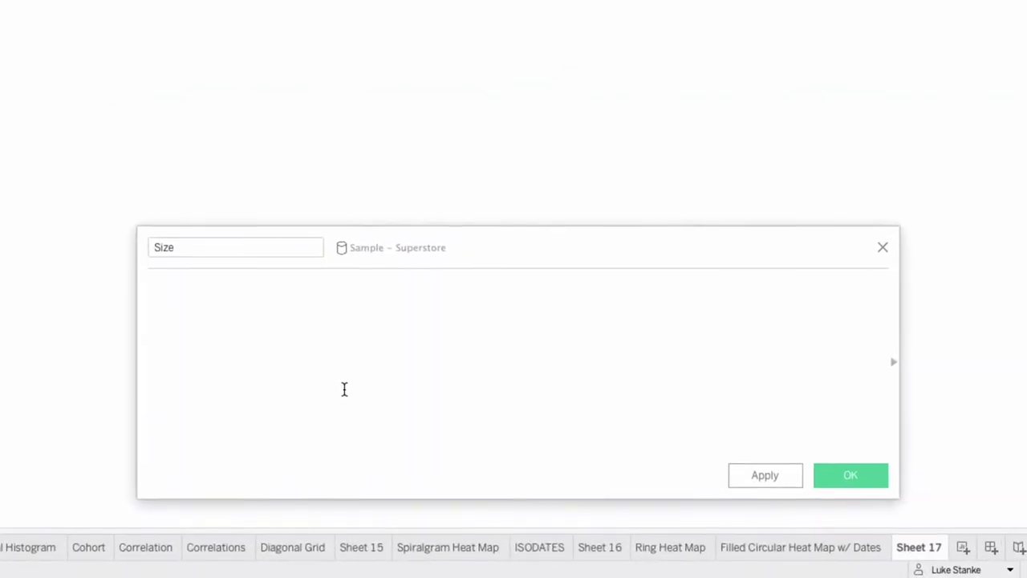
text(YEAR(O)
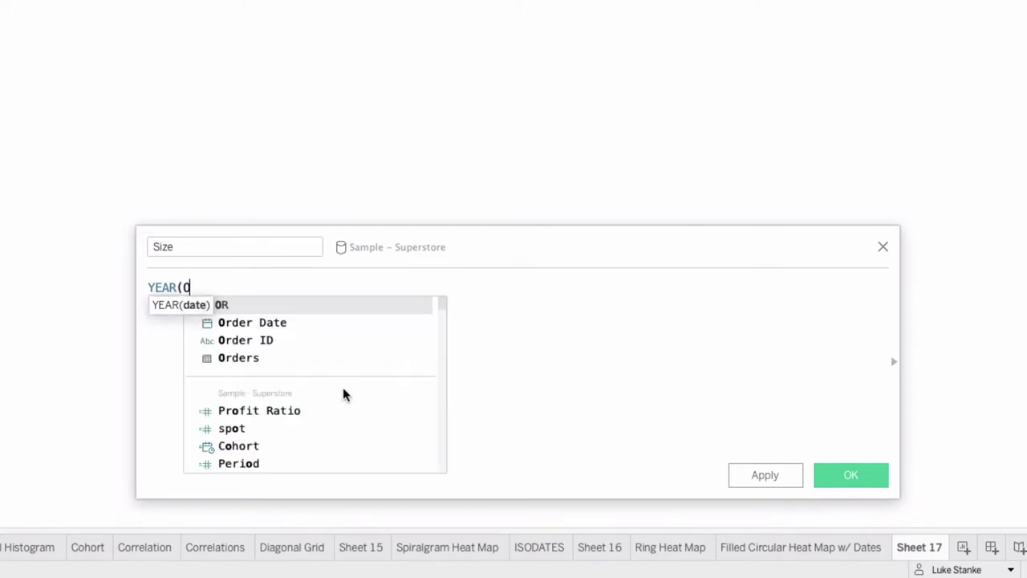
key(Down)
key(Return)
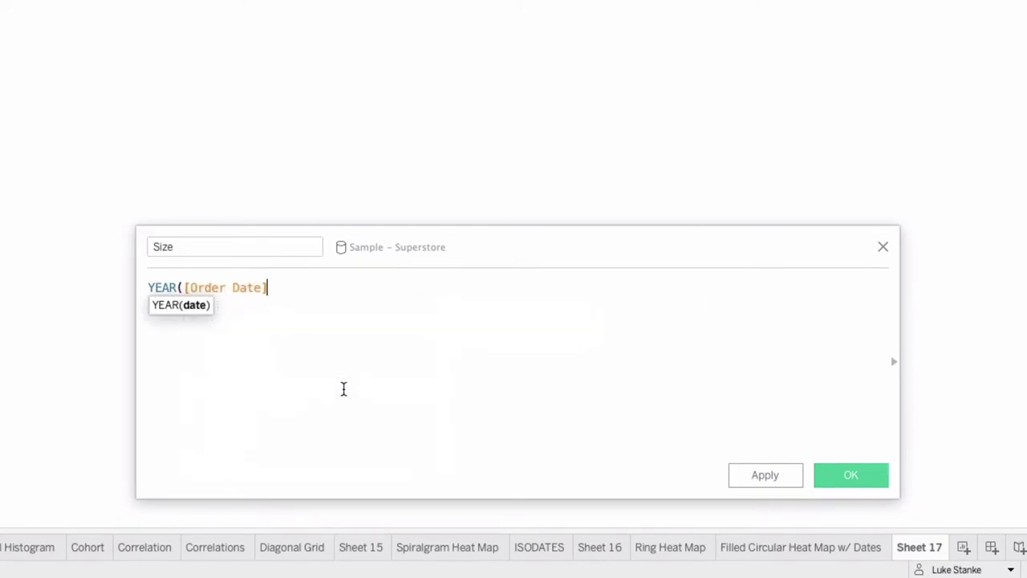
Finish the Size formula with - {MIN(YEAR([Order Date]))} + 2 and save it
text() - {F)
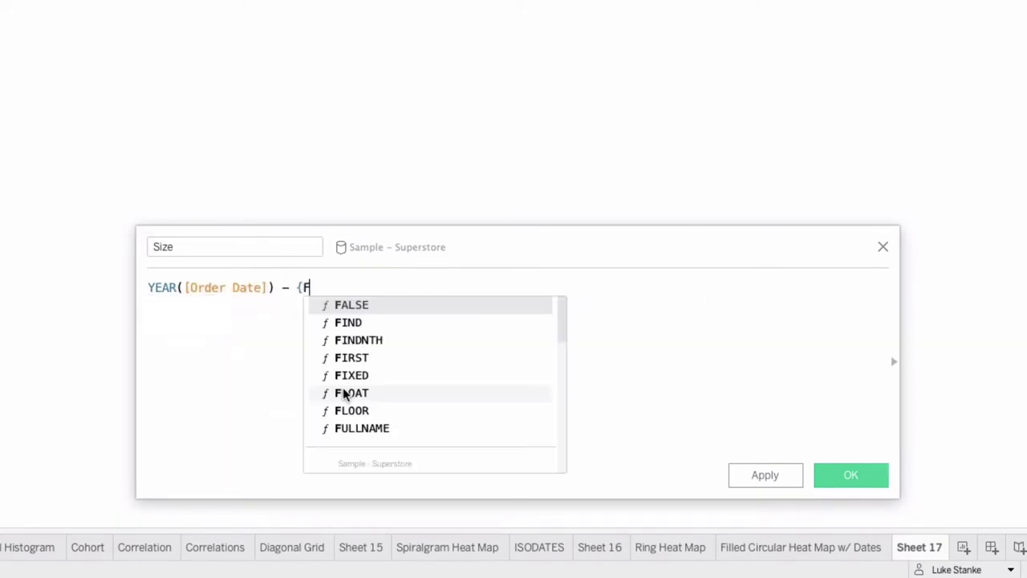
key(BackSpace)
text(MIX)
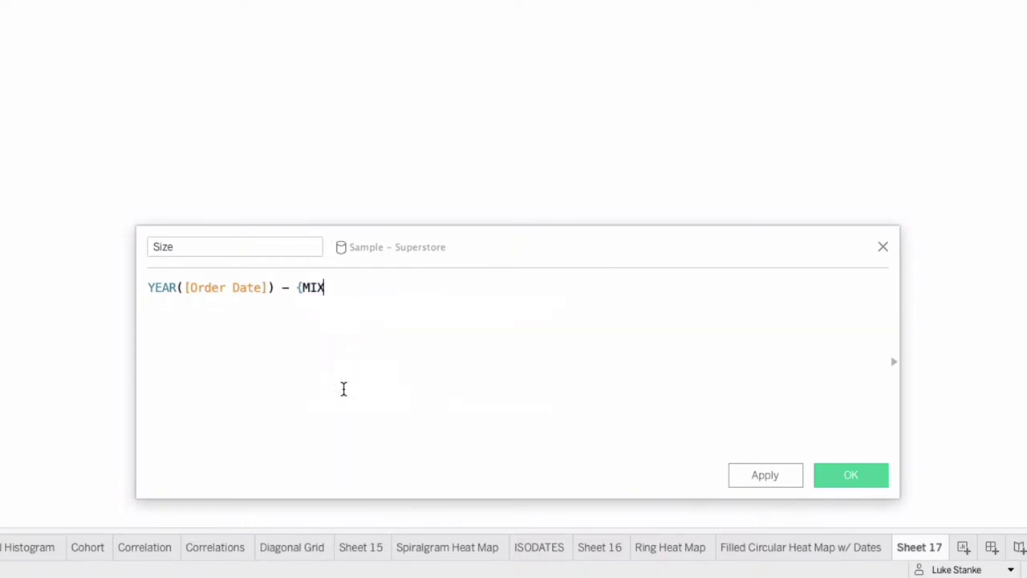
key(BackSpace)
text(N)
key(Return)
key(BackSpace)
text(()
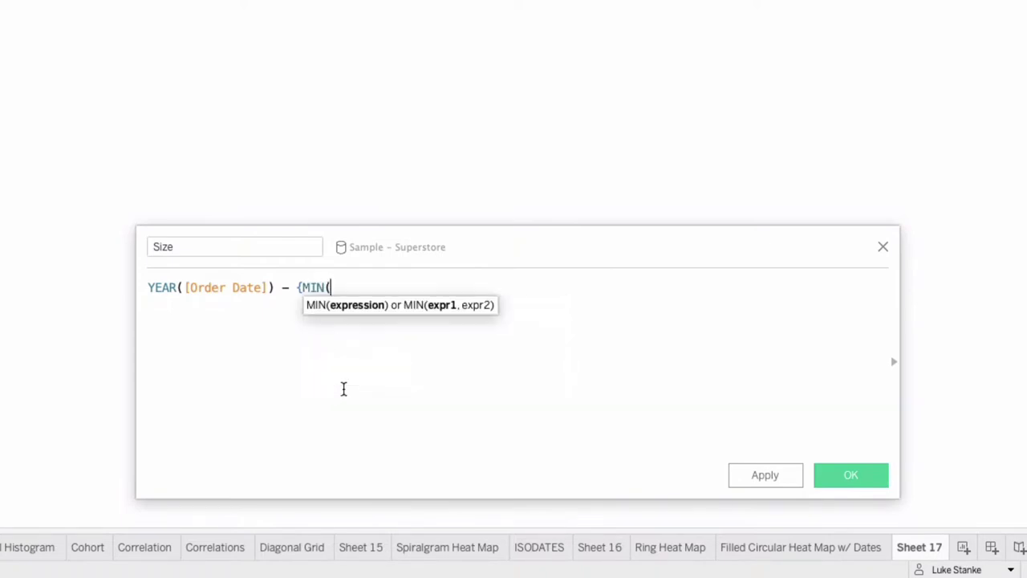
text(YEAR(Ord)
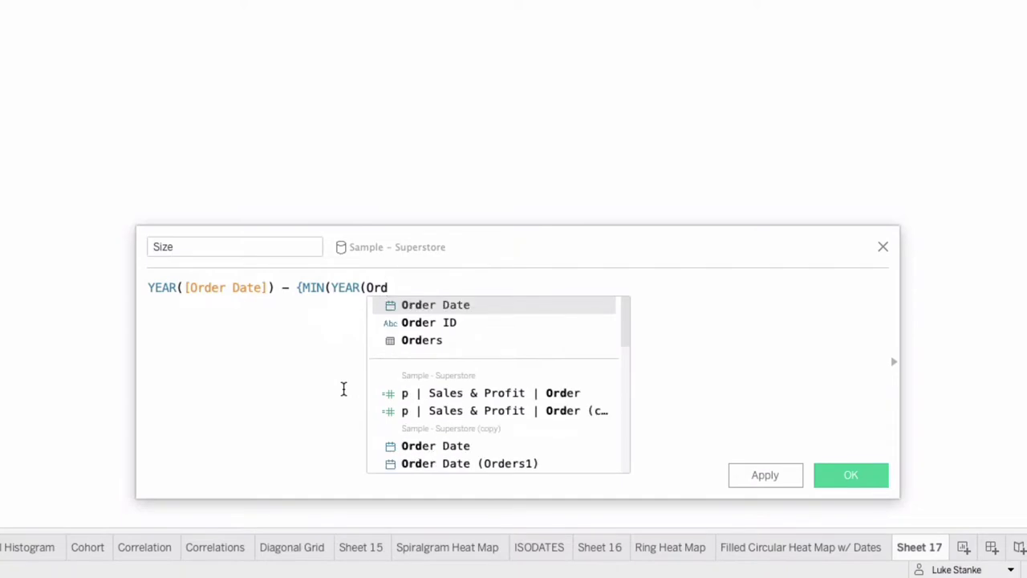
key(Return)
text())})
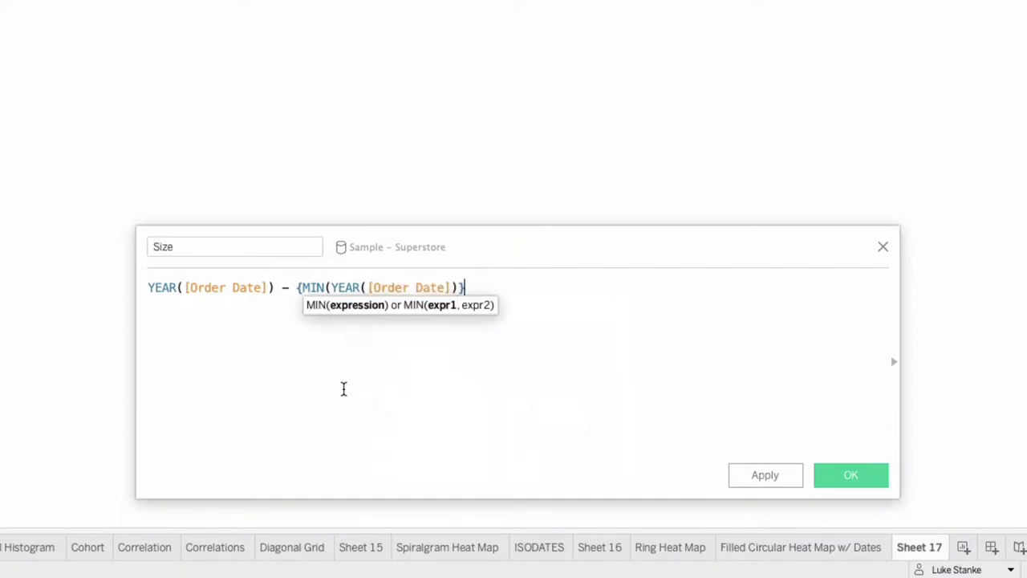
text())
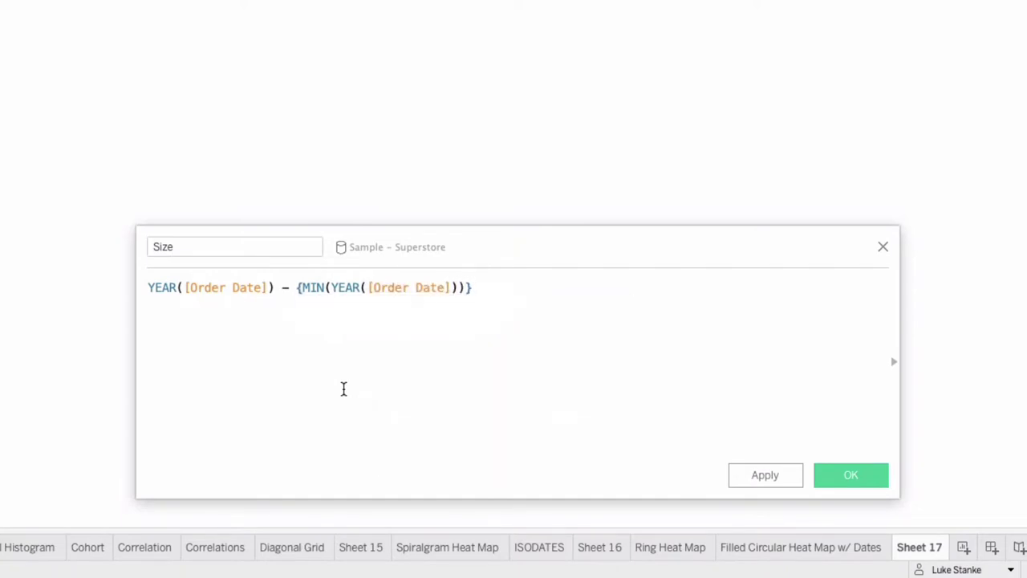
text( + 2)
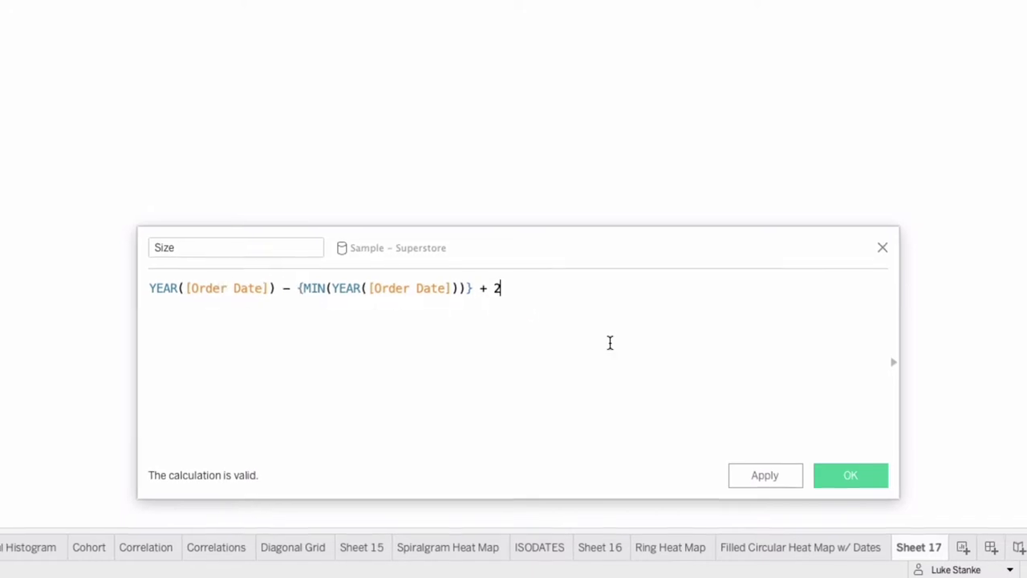
click(851, 475)
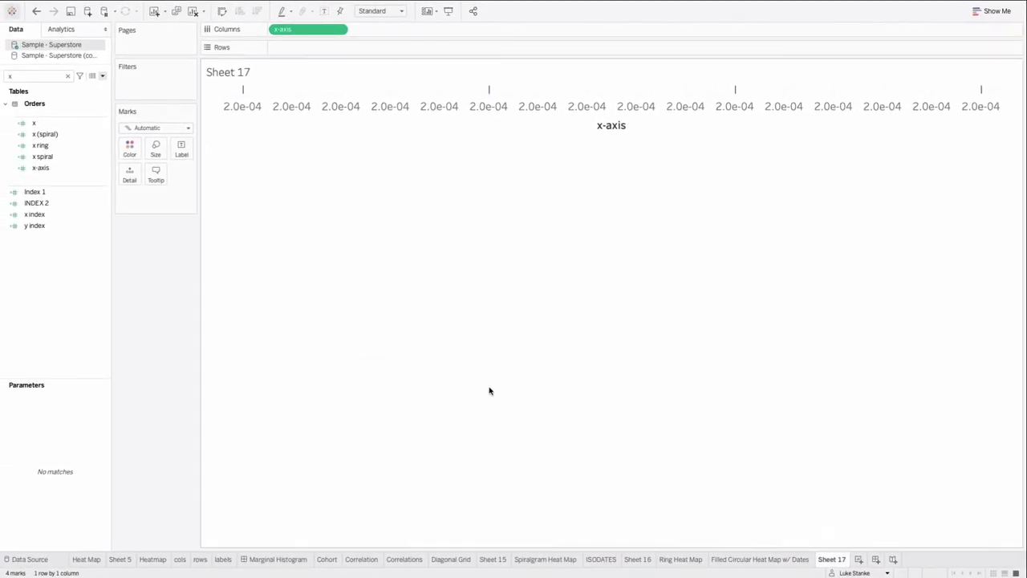
Put Size on the Marks Size shelf and change the mark type from Automatic to Pie
click(25, 76)
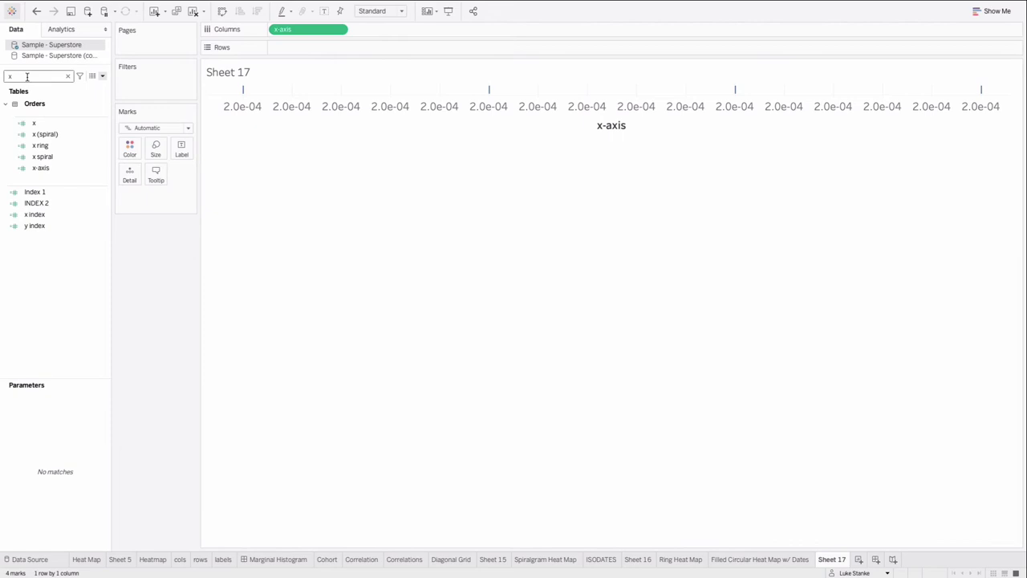
text(so)
key(BackSpace)
text(i)
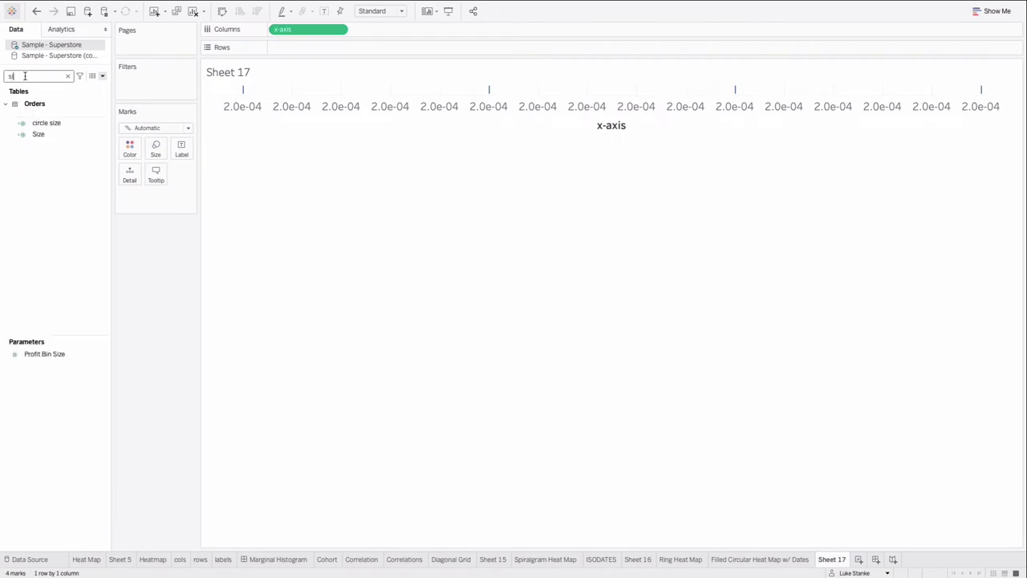
drag(38, 141, 156, 153)
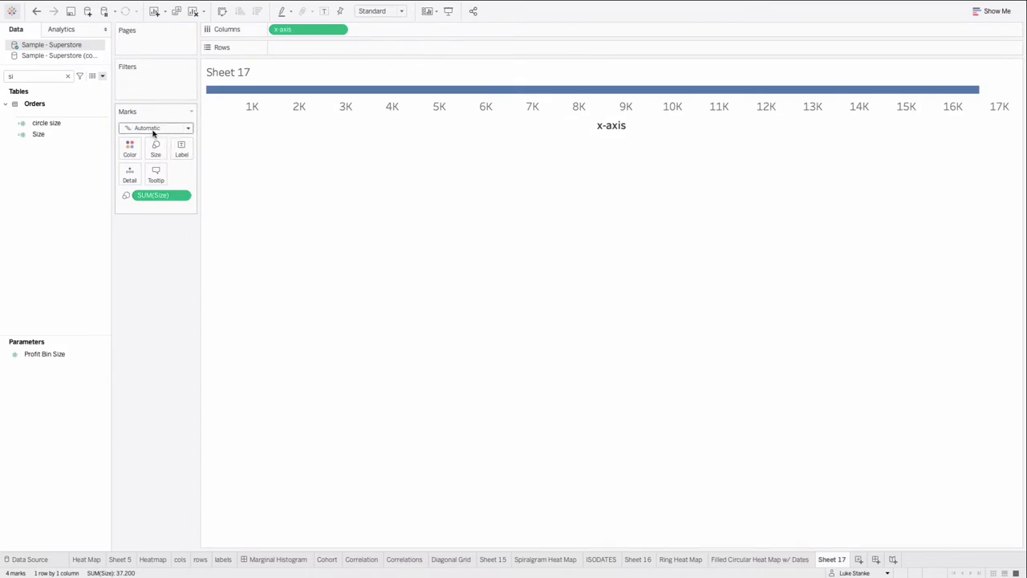
click(153, 130)
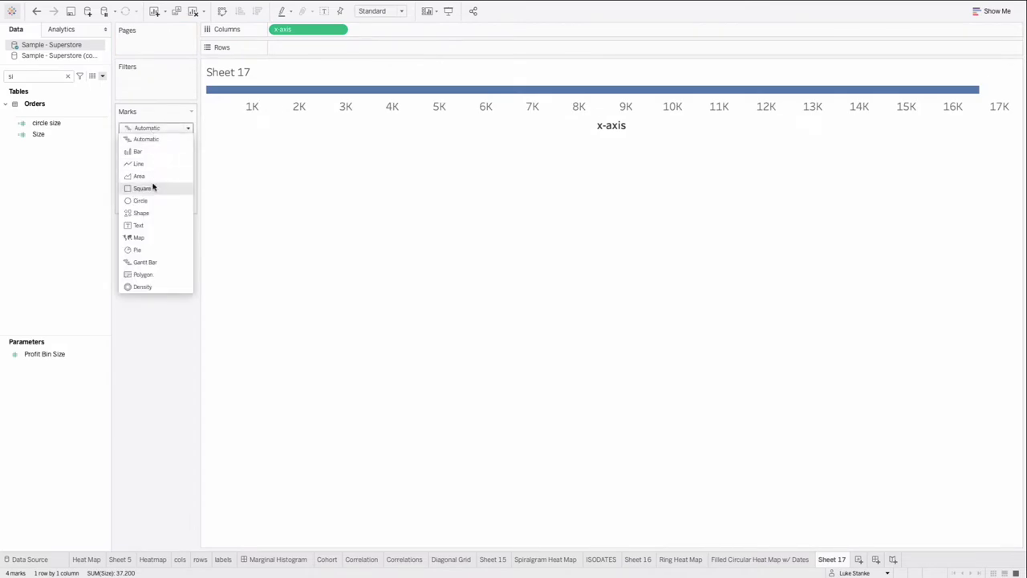
click(137, 249)
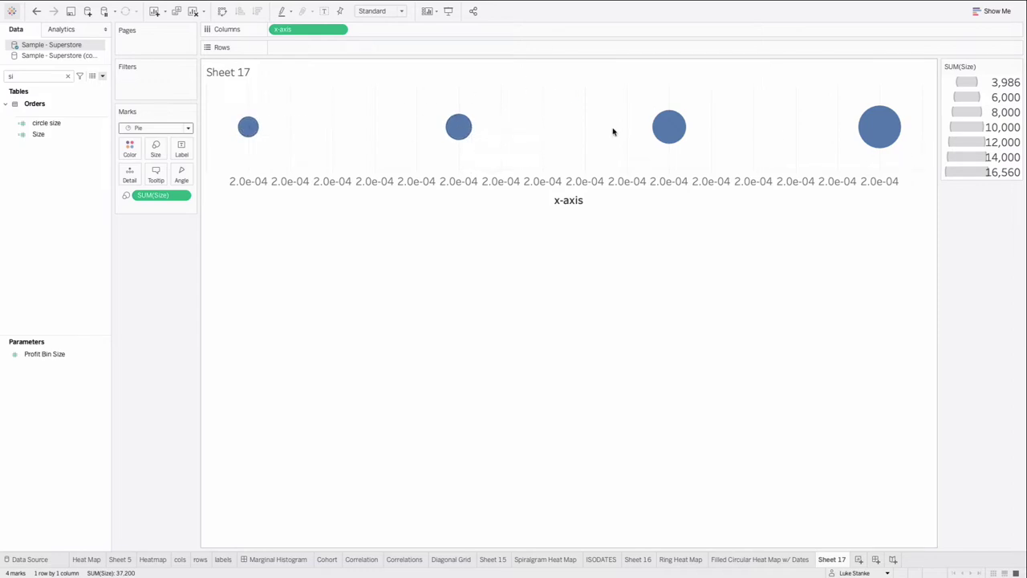
Create the custom date Order Date (Months) from Order Date as a Months date part
click(30, 76)
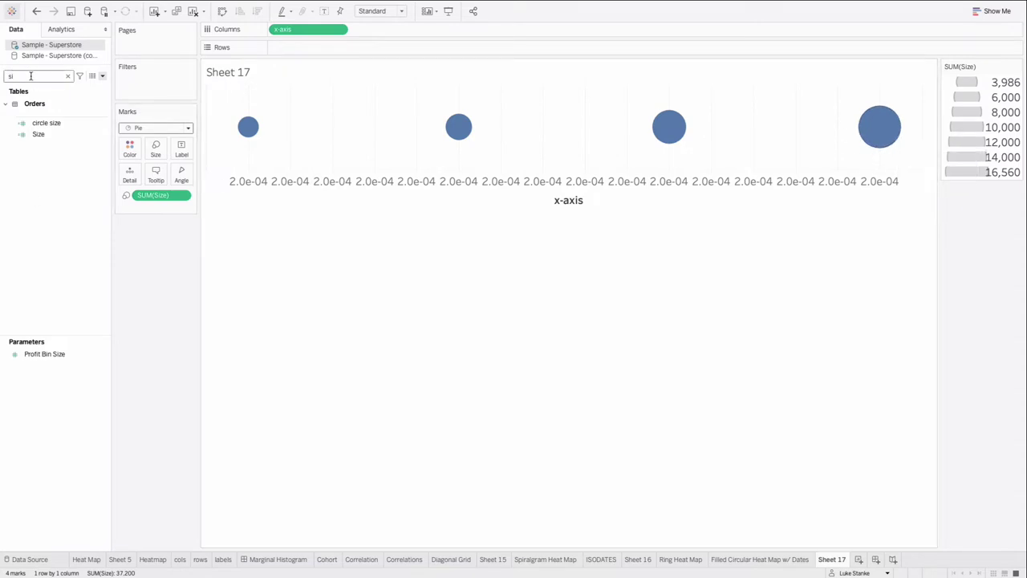
key(BackSpace)
key(BackSpace)
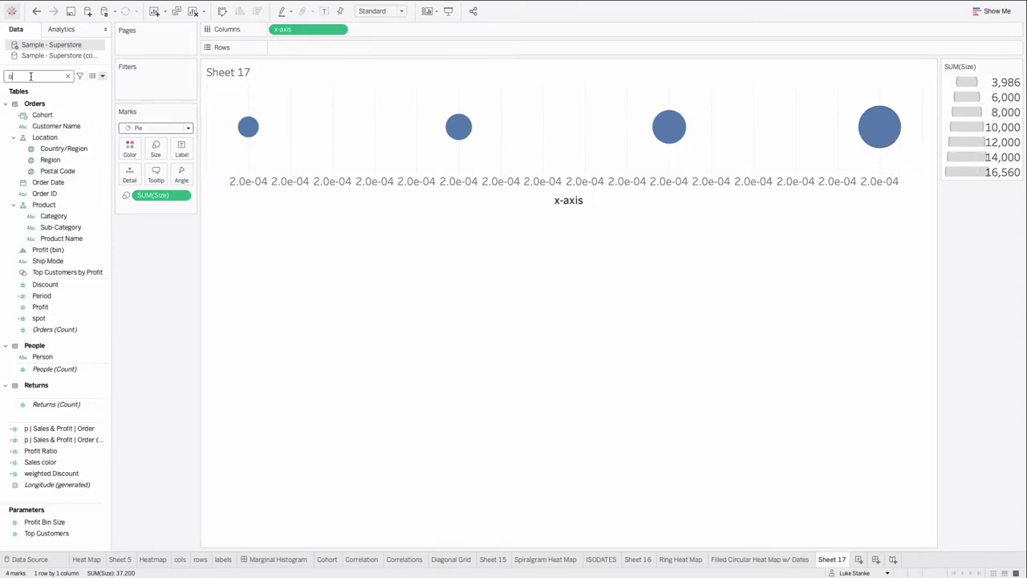
text(or)
right_click(44, 131)
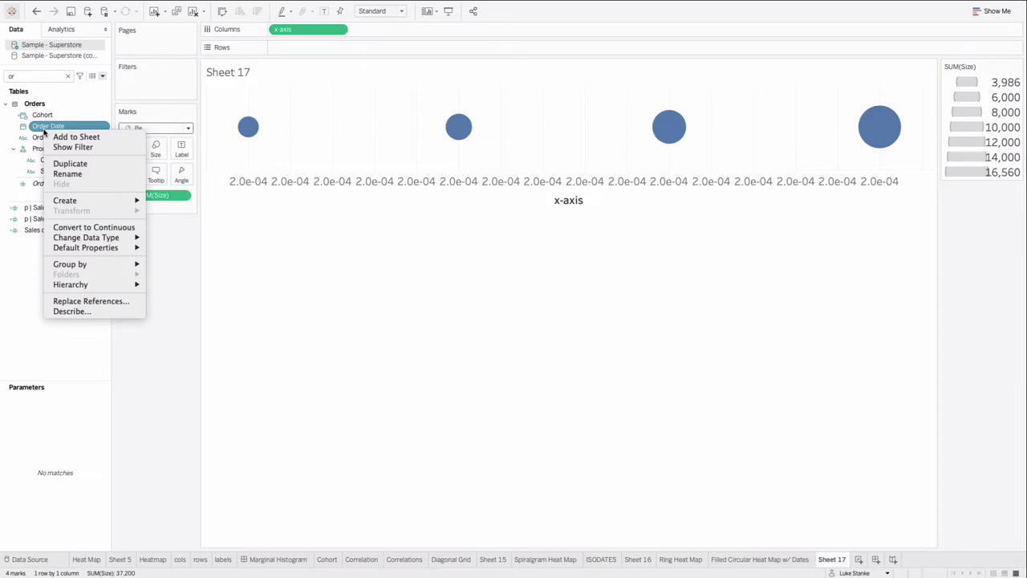
mouse_move(92, 202)
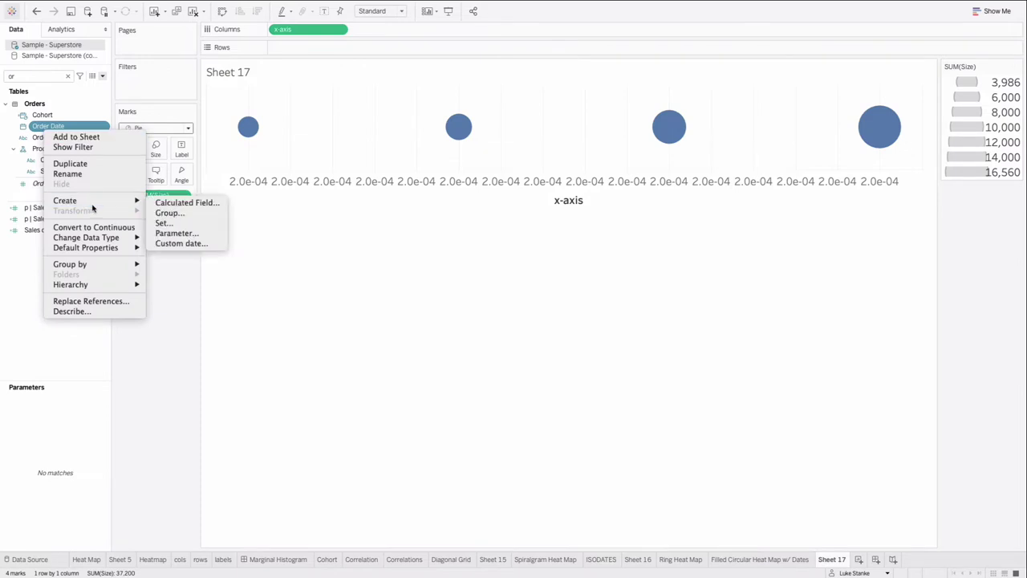
click(181, 242)
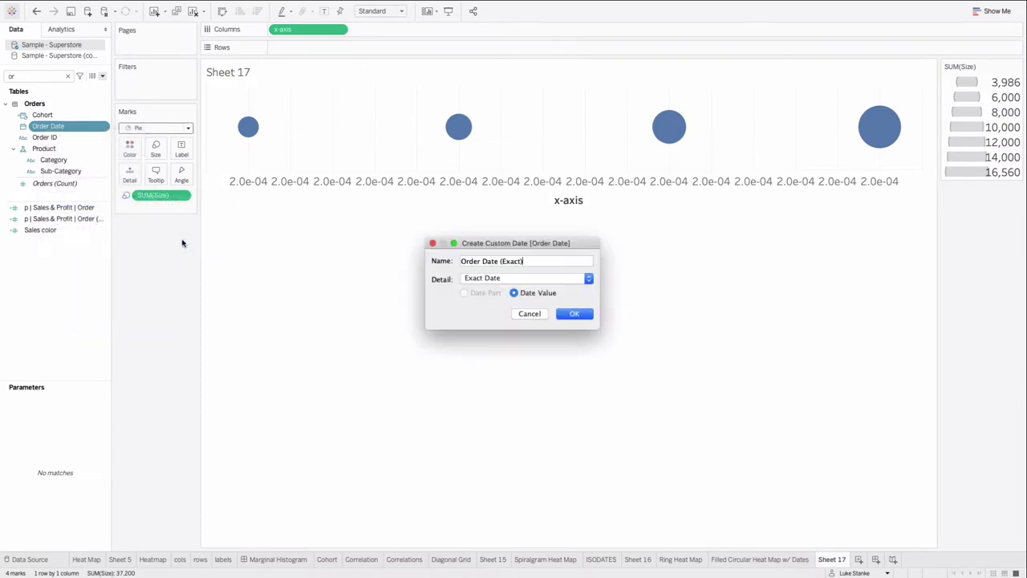
click(539, 281)
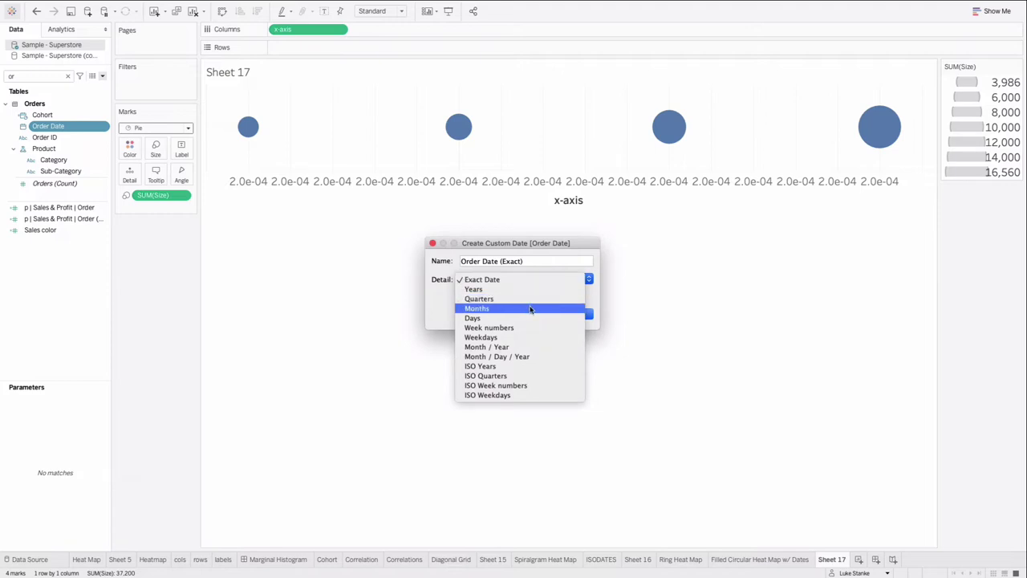
click(532, 308)
click(473, 294)
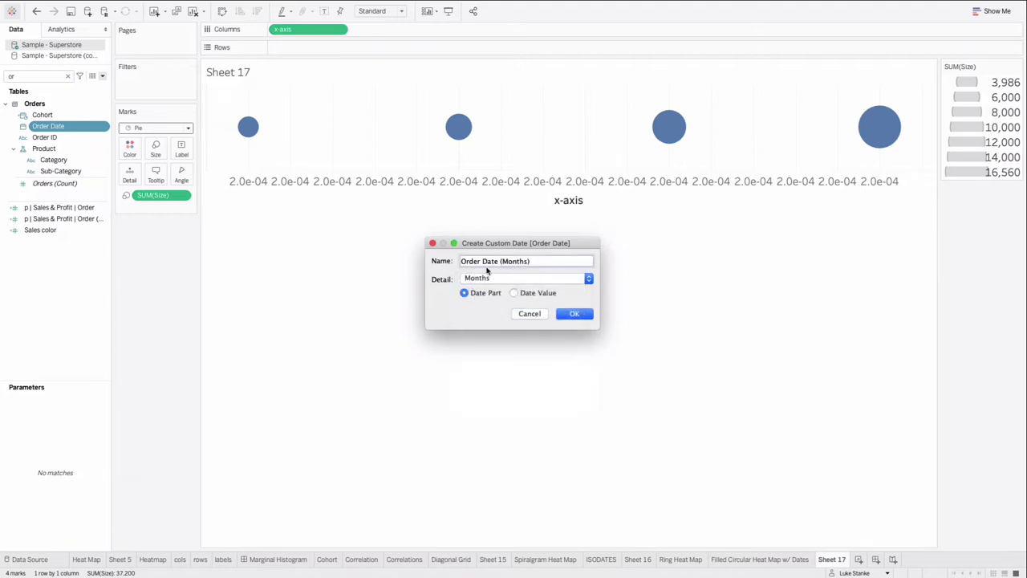
click(573, 315)
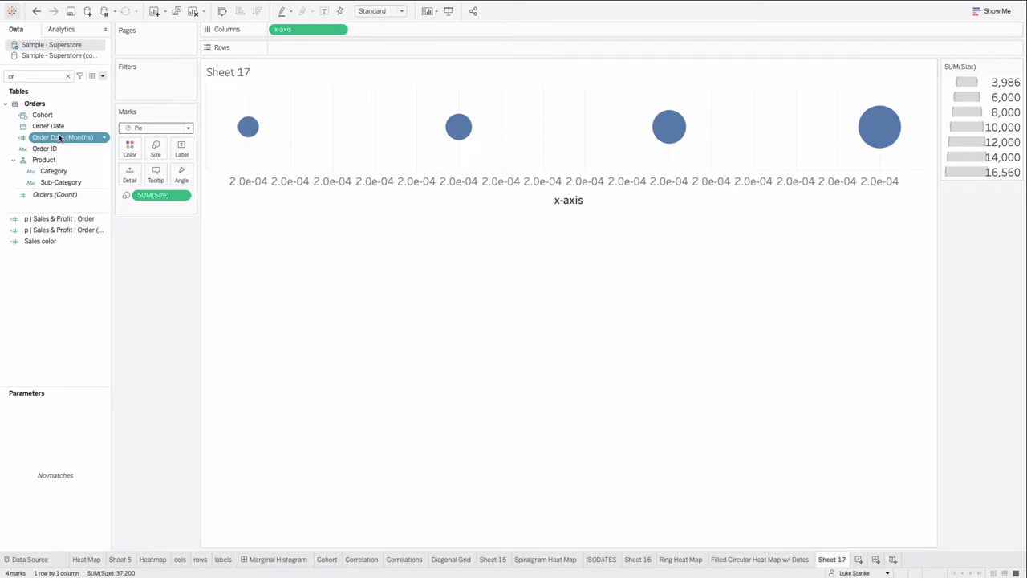
Add Order Date (Months) to the Marks card and set the pie slice borders to white
drag(59, 137, 146, 207)
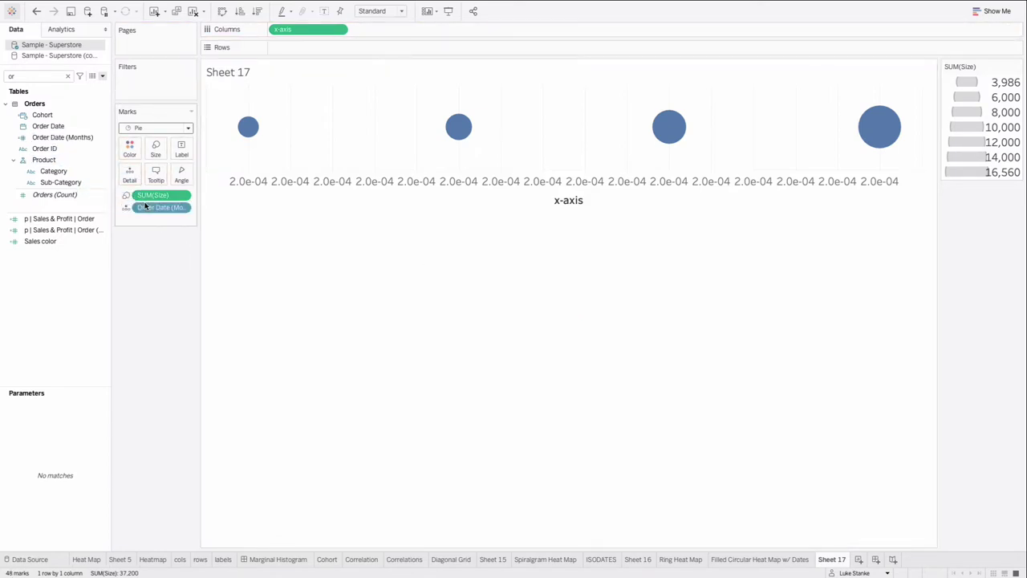
click(132, 153)
click(186, 309)
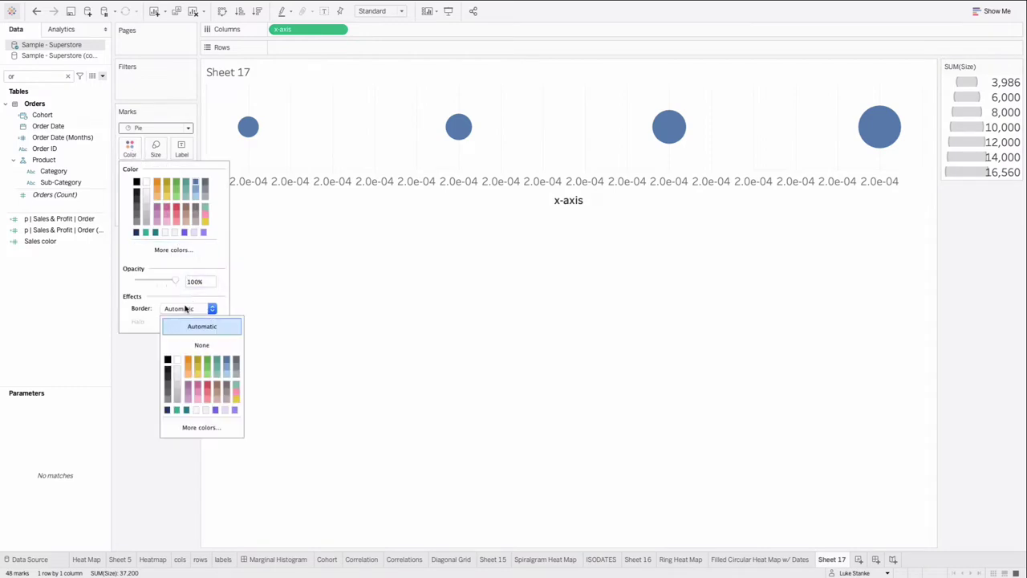
click(200, 344)
click(190, 313)
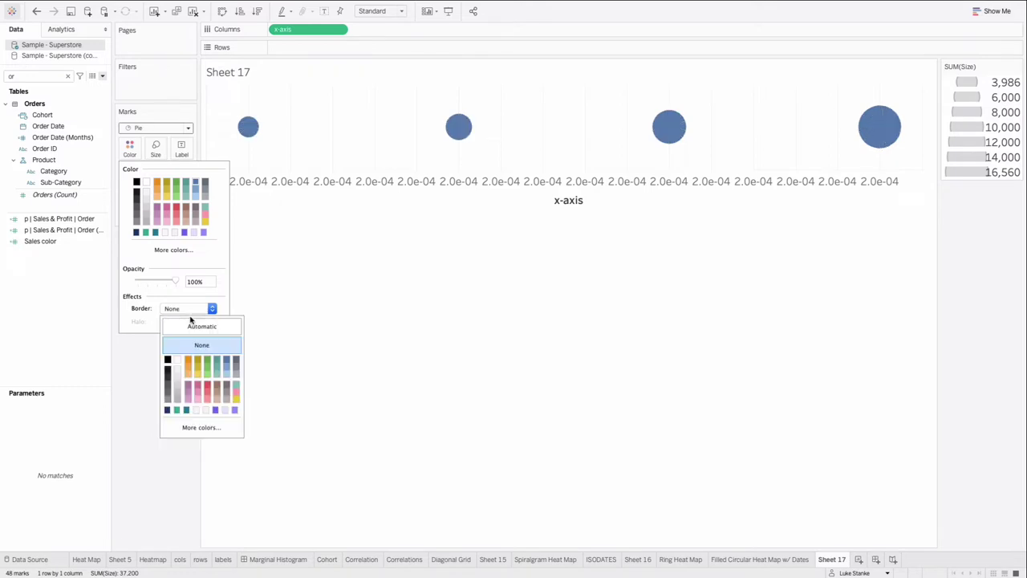
click(190, 322)
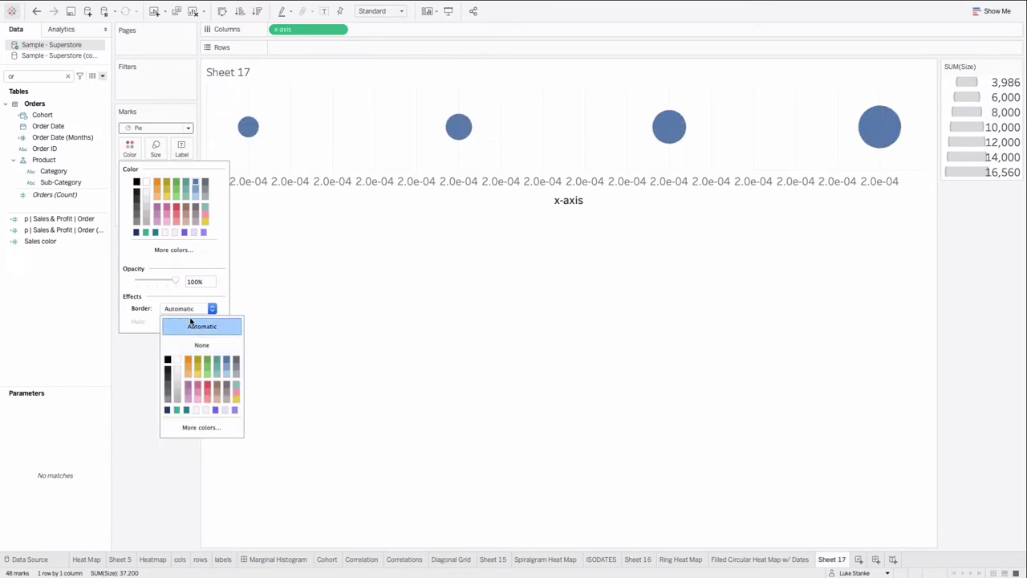
click(178, 359)
click(144, 349)
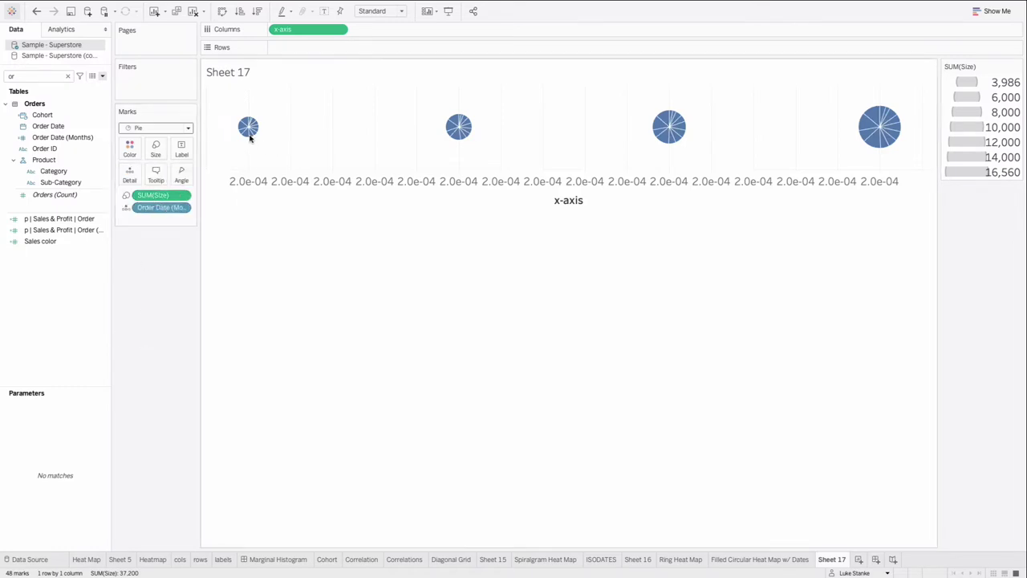
mouse_move(248, 132)
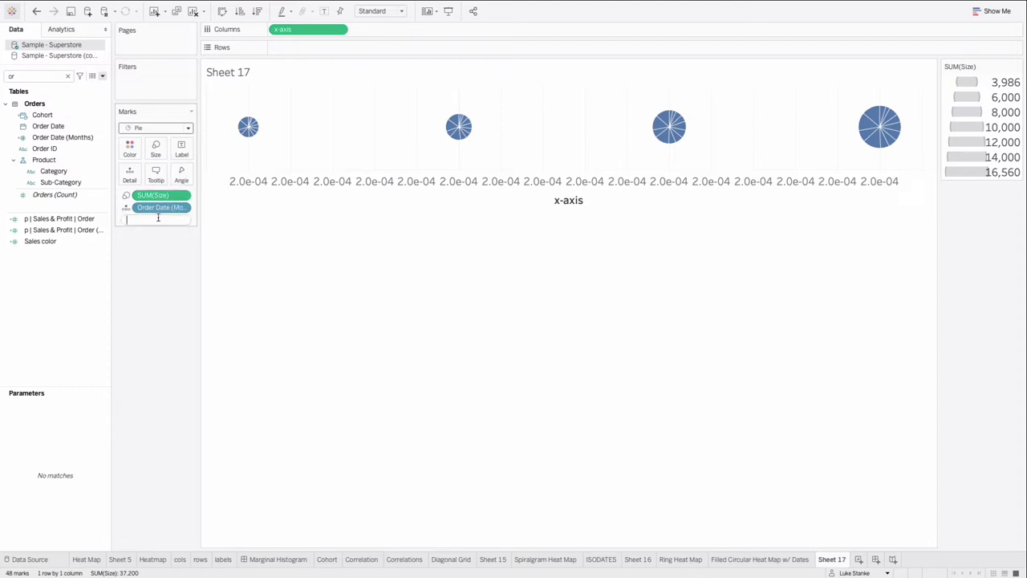
Drive the pie Angle with an ad-hoc MIN(1.0) and change SUM(Size) to a dimension
text(MIN)
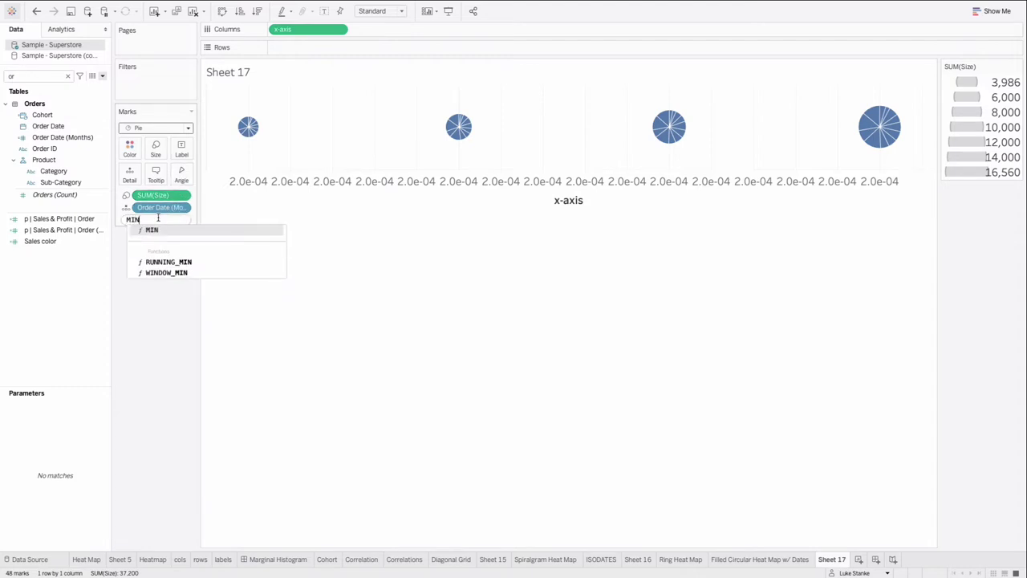
text((1.0))
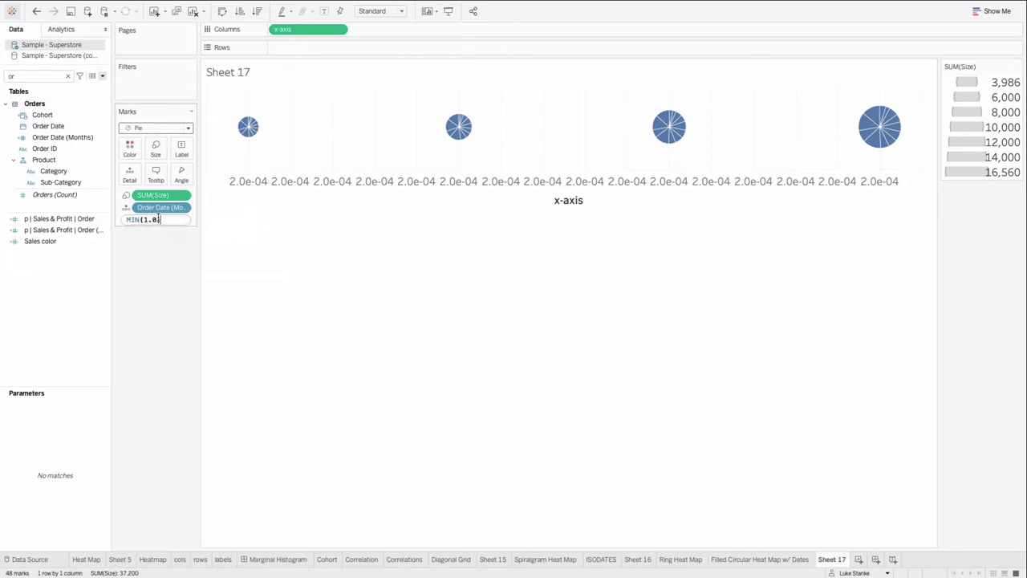
key(Return)
drag(161, 222, 183, 179)
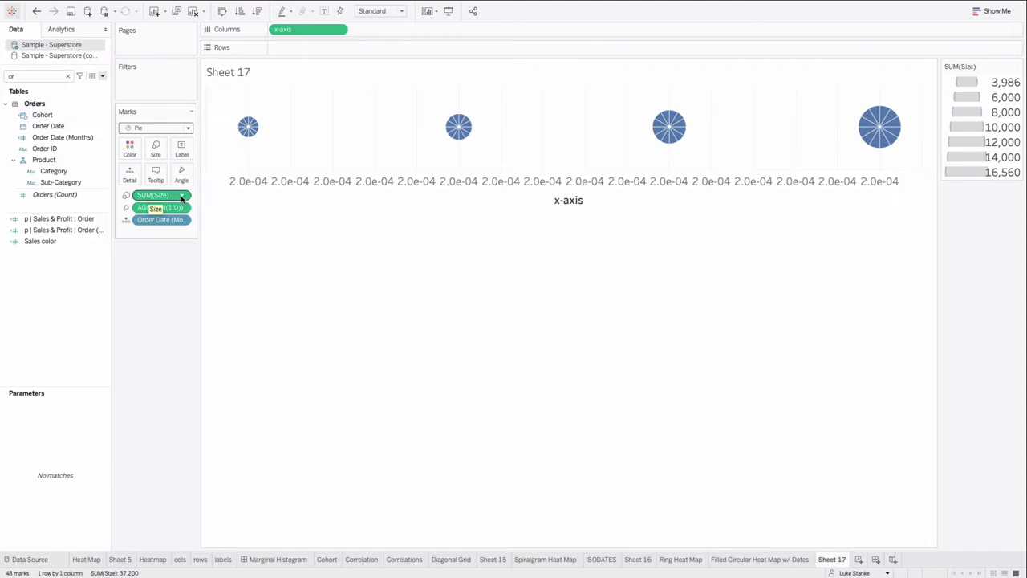
click(182, 196)
click(181, 268)
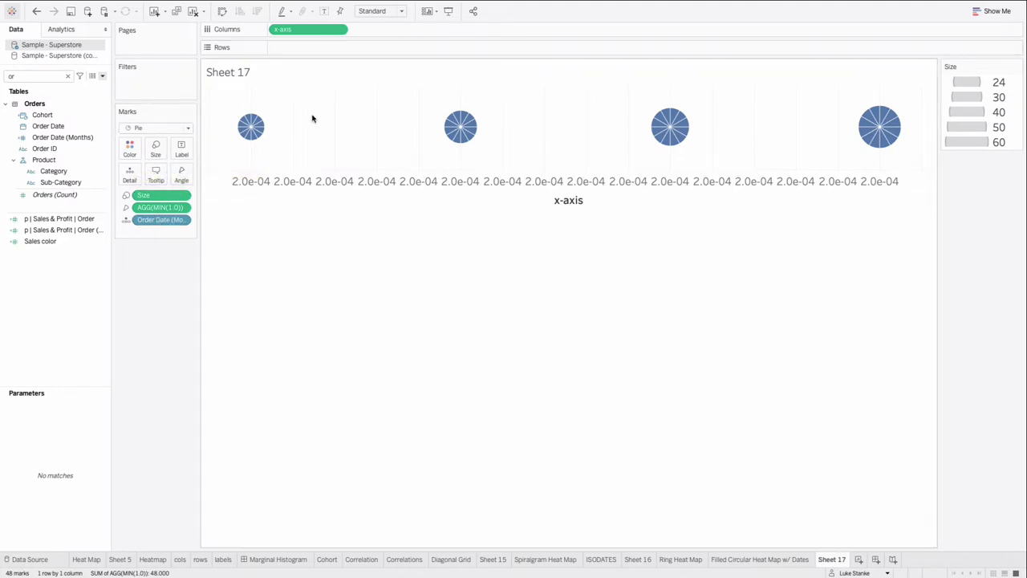
Fix the x-axis range to start at -1 and end at 1
right_click(433, 201)
click(446, 208)
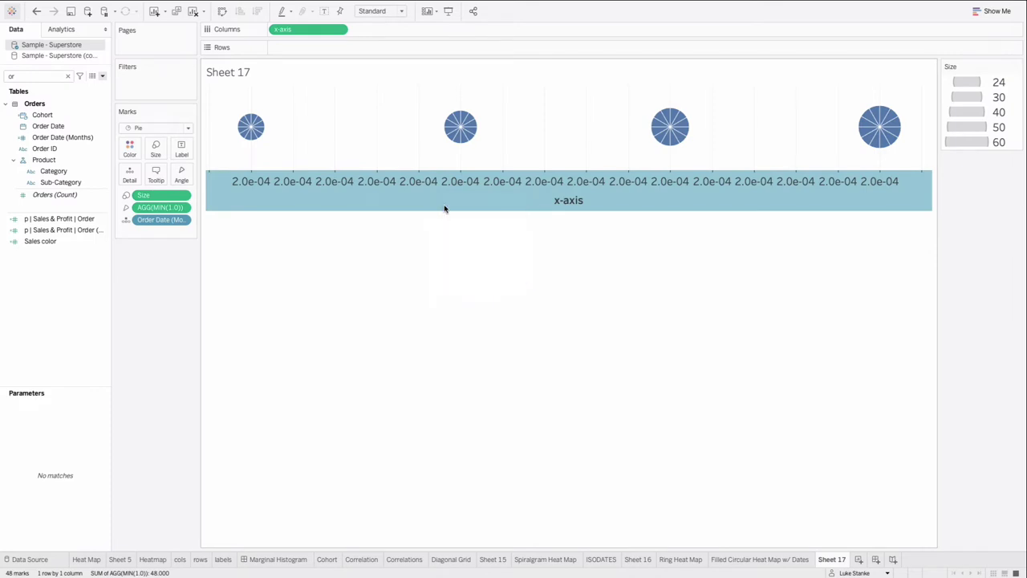
click(427, 221)
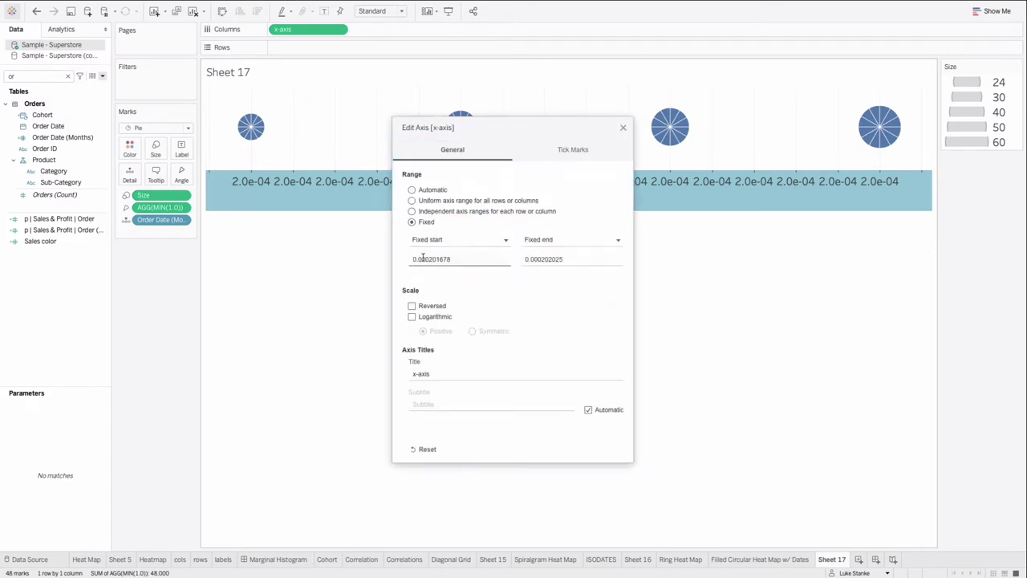
click(422, 258)
text(-)
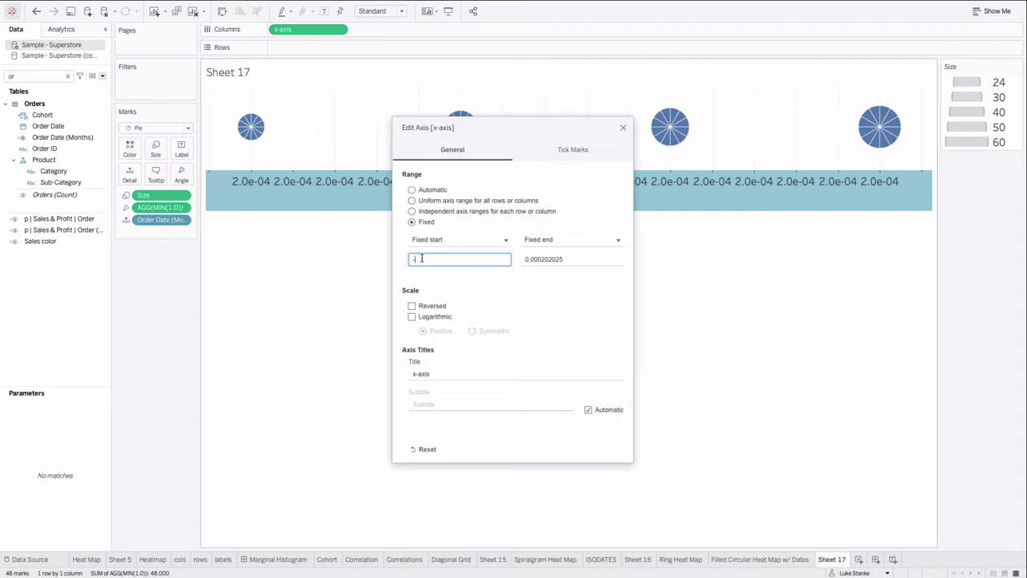
text(1)
key(Tab)
text(1)
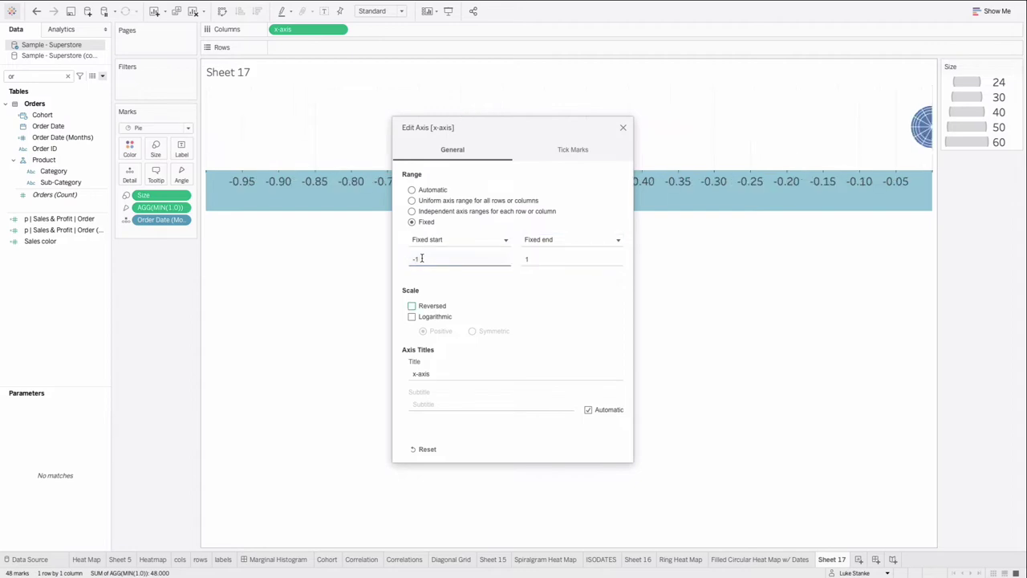
click(623, 128)
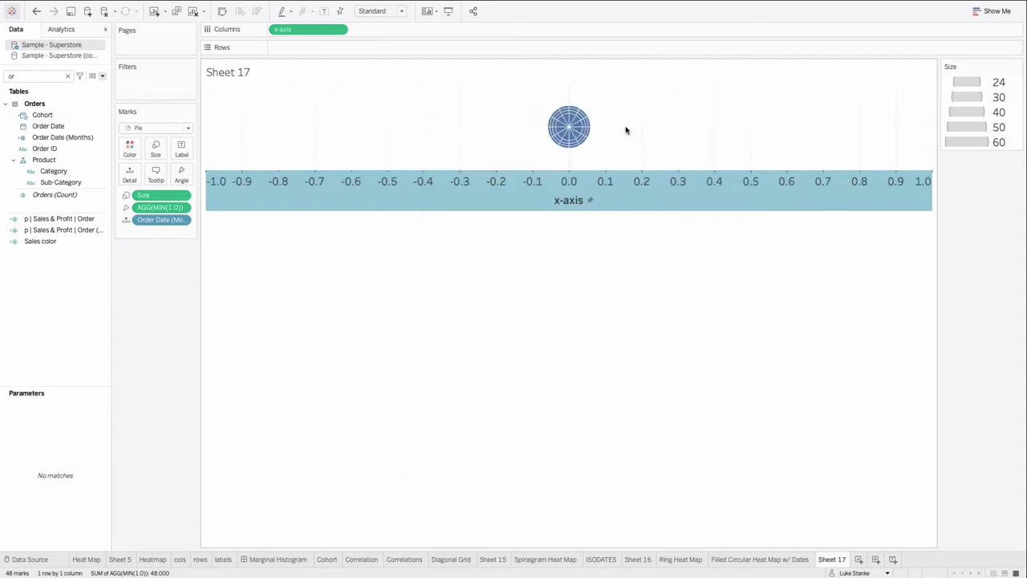
Fit the sheet to Entire View and drag the mark size slider to maximum
click(391, 10)
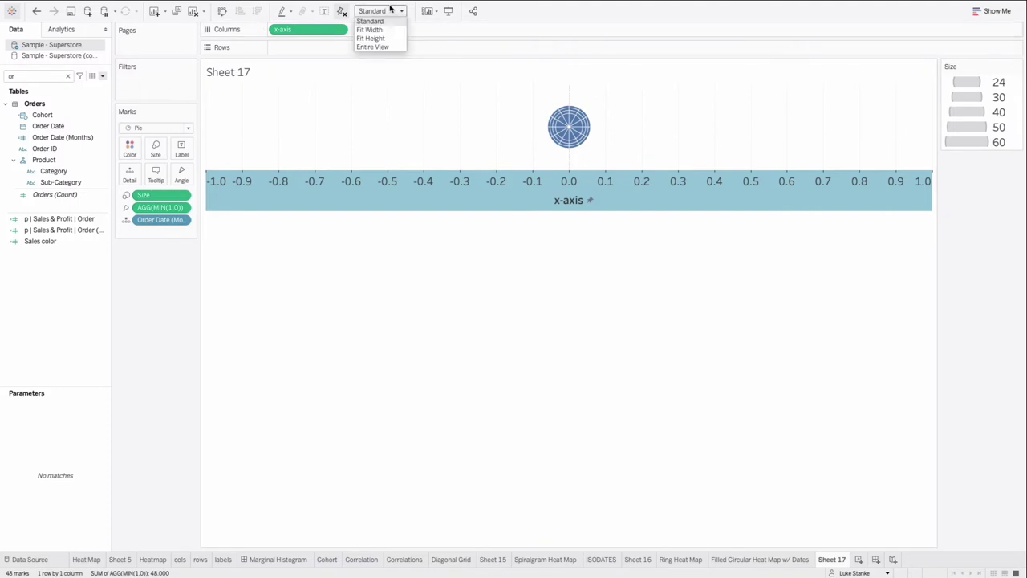
click(381, 47)
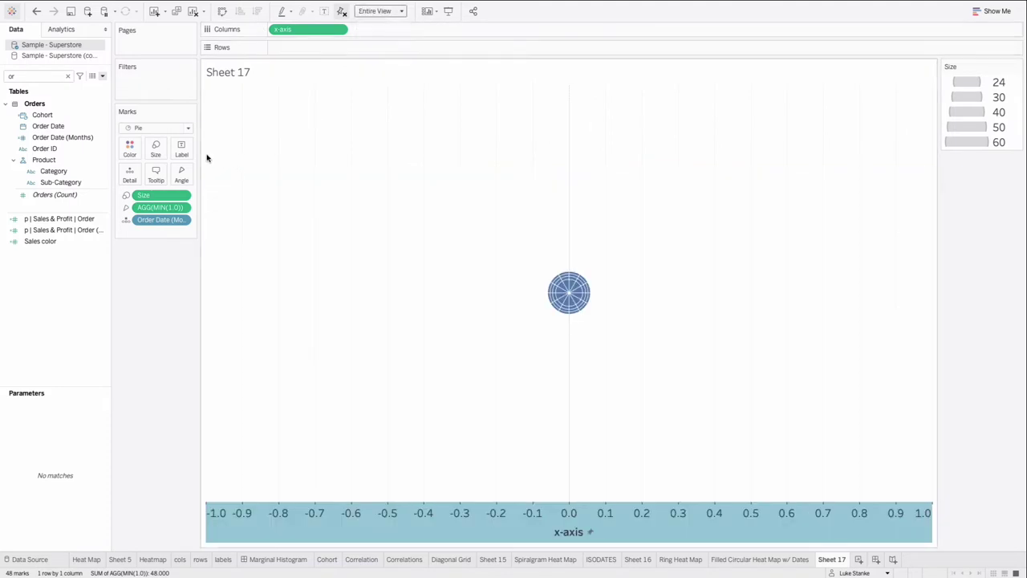
click(156, 148)
drag(196, 178, 229, 177)
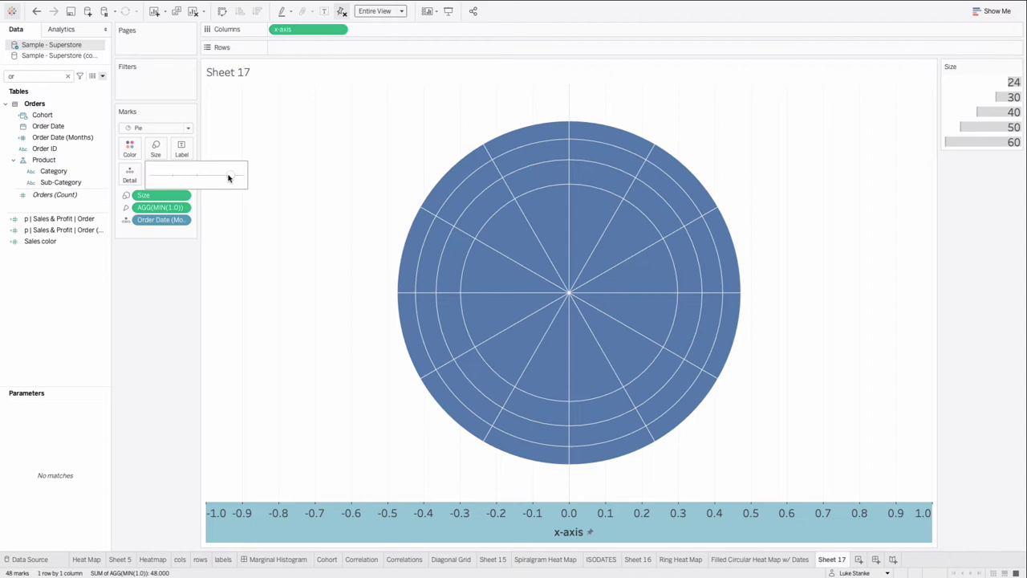
Put Sales on Color and switch its legend palette to Purple
double_click(31, 74)
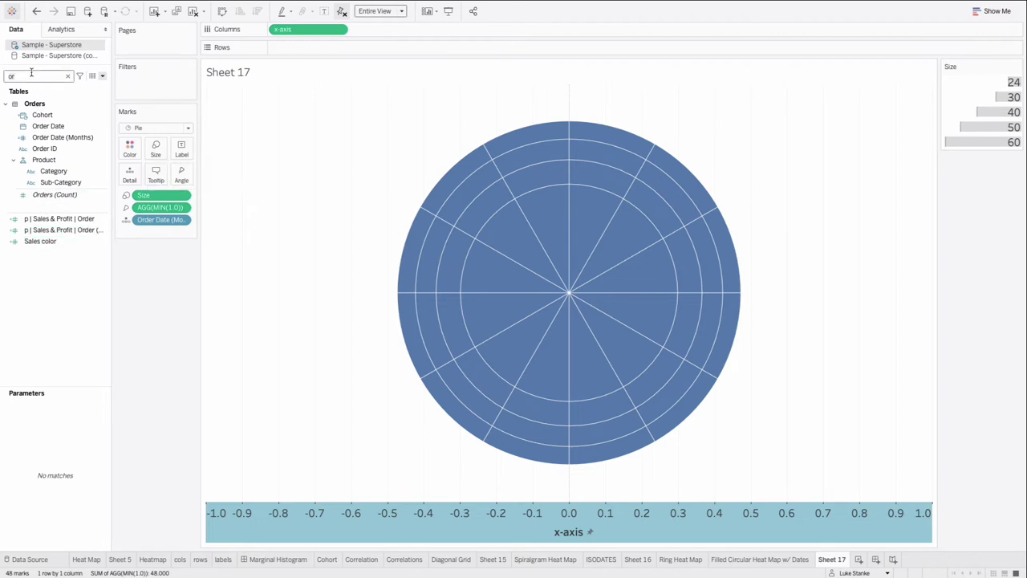
text(sa)
drag(37, 124, 125, 150)
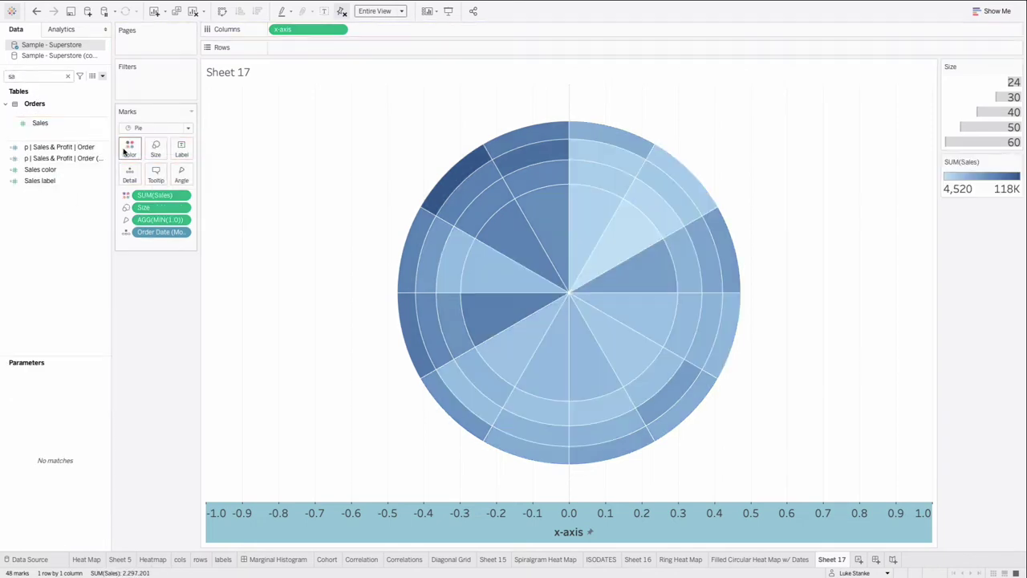
double_click(985, 184)
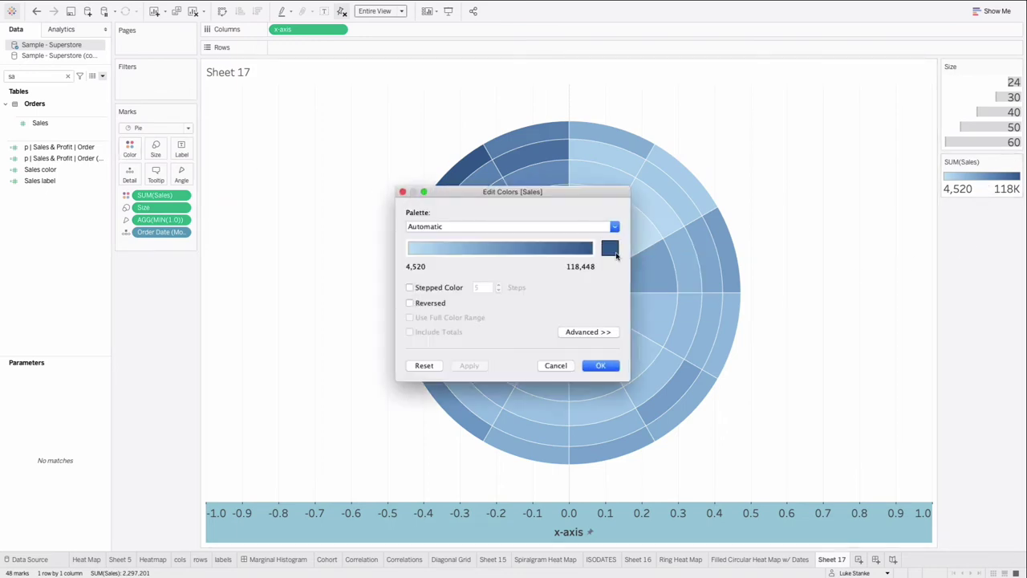
click(440, 227)
click(425, 58)
key(Return)
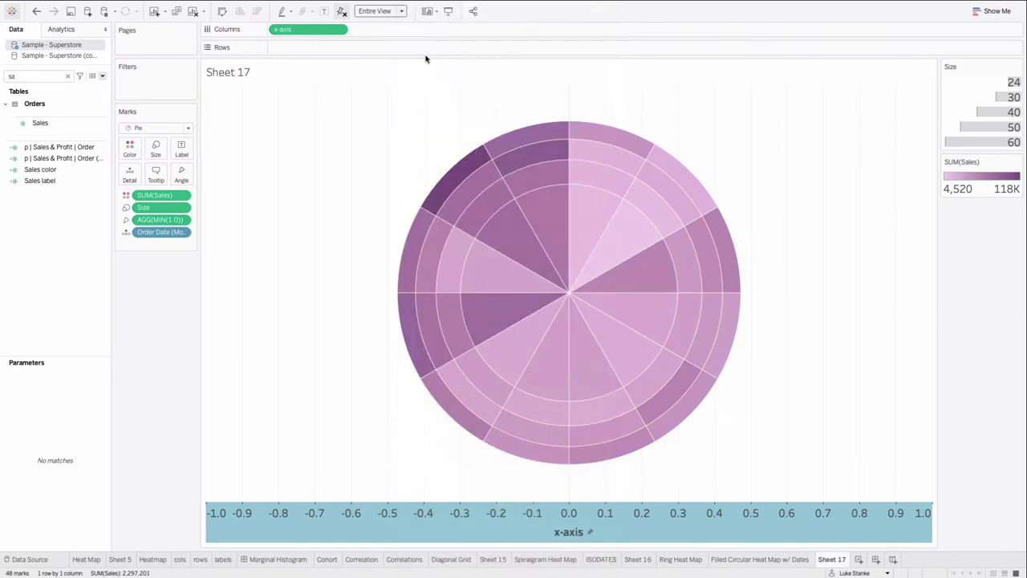
Add YEAR(Order Date) to Detail and begin an ad-hoc MIN(0.0) calculation on Columns
double_click(35, 76)
text(or)
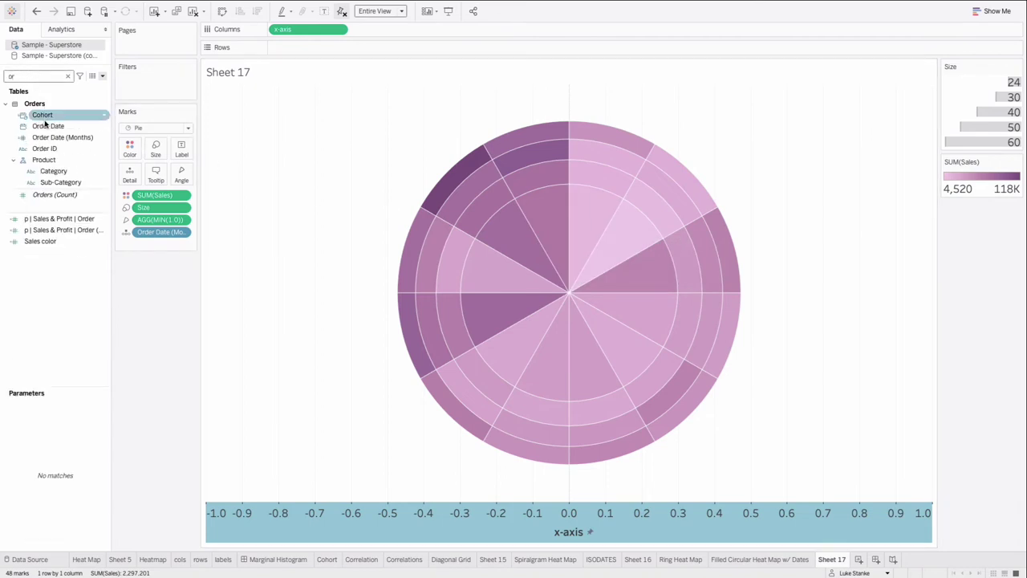
drag(48, 126, 142, 239)
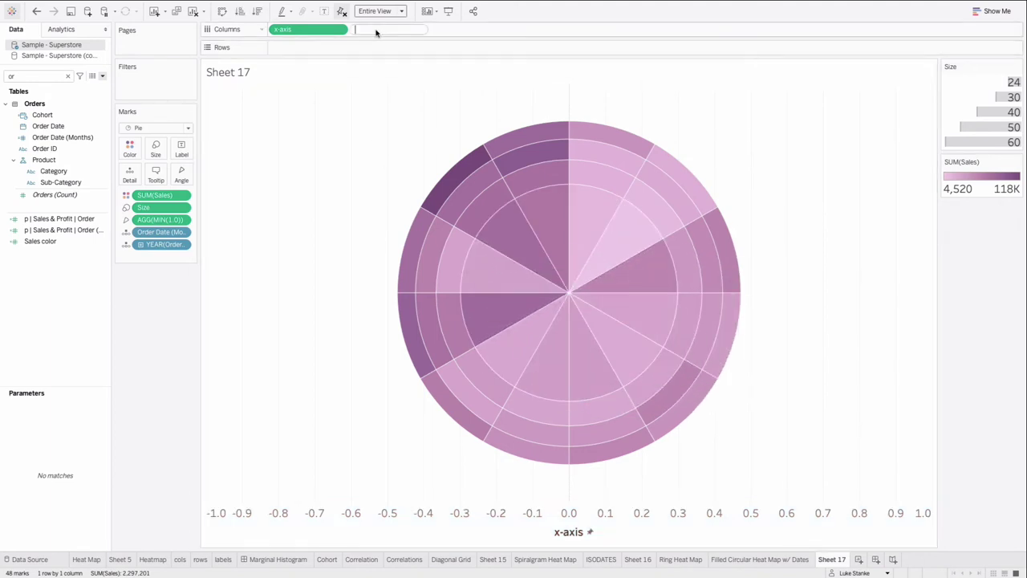
double_click(376, 29)
text(MIN)
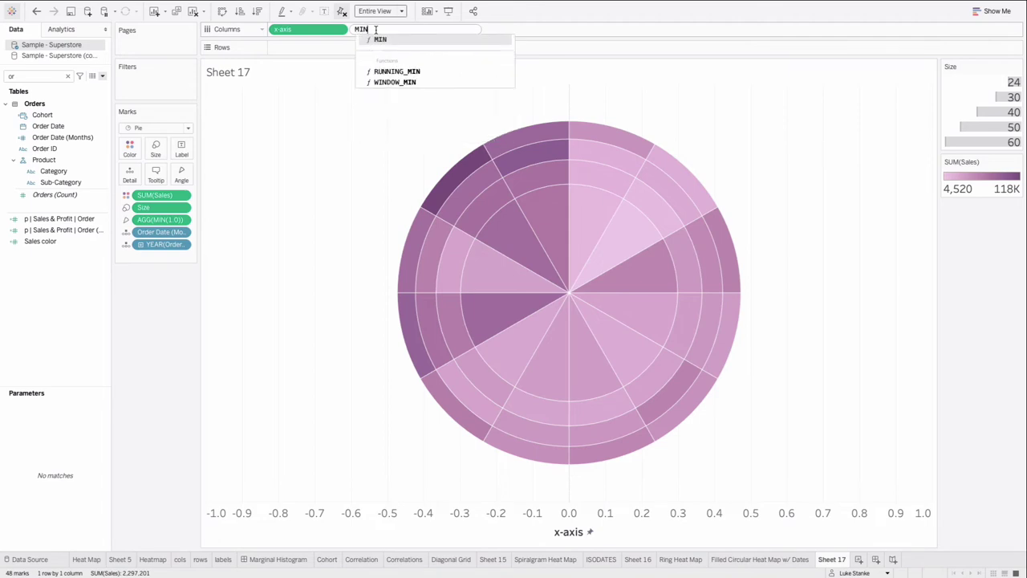
text((0)
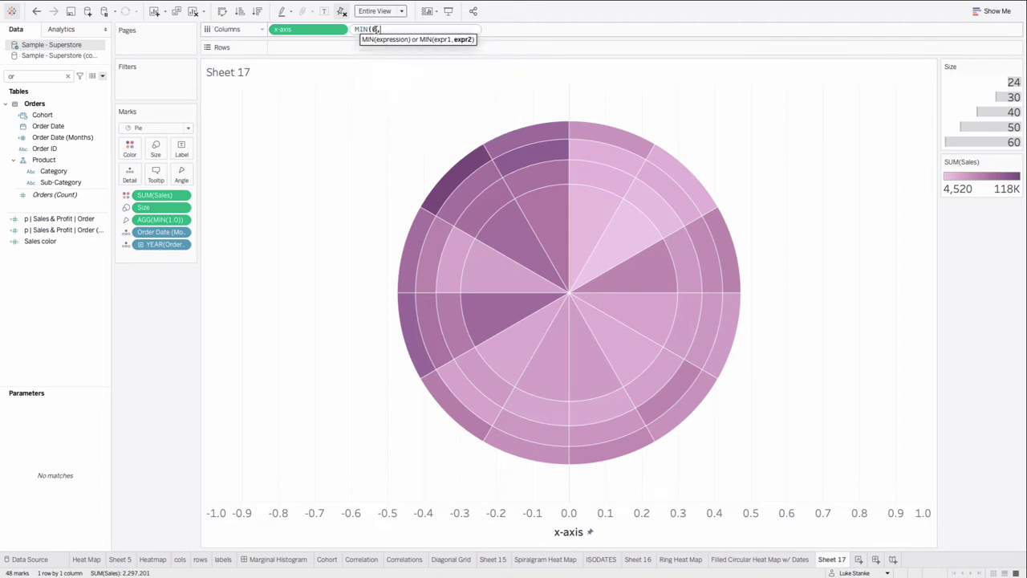
text(.0))
Add MIN(0.0) as a second pie, then strip its YEAR, month, SUM(Sales), Size and Angle fields
key(Return)
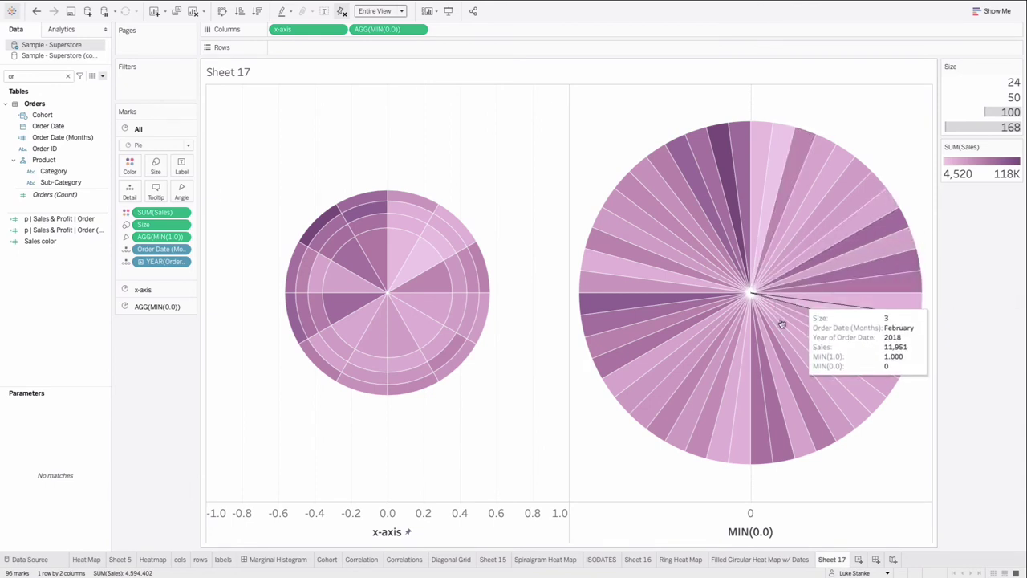
click(164, 306)
drag(163, 295, 158, 361)
drag(160, 284, 159, 377)
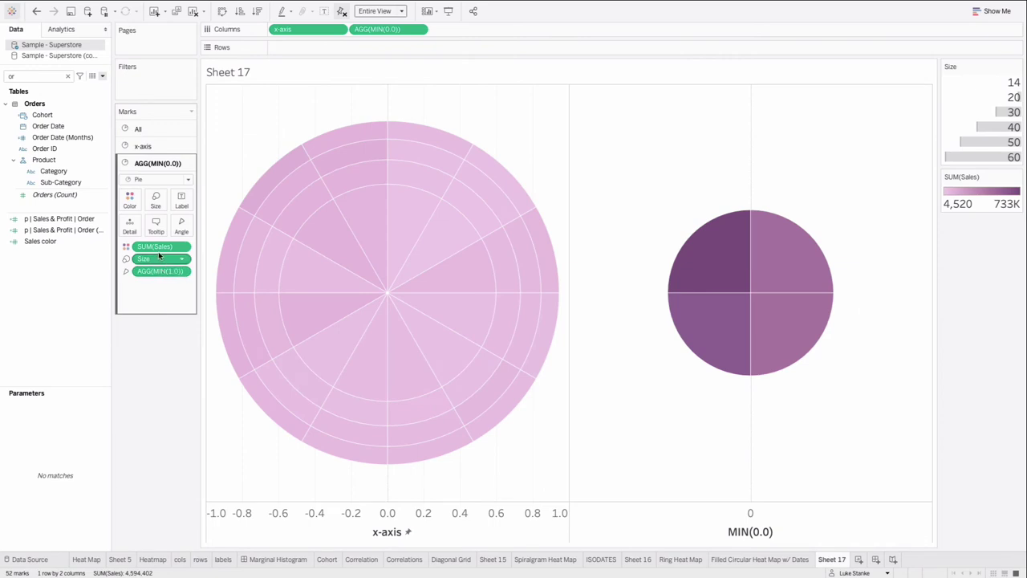
drag(158, 251, 156, 376)
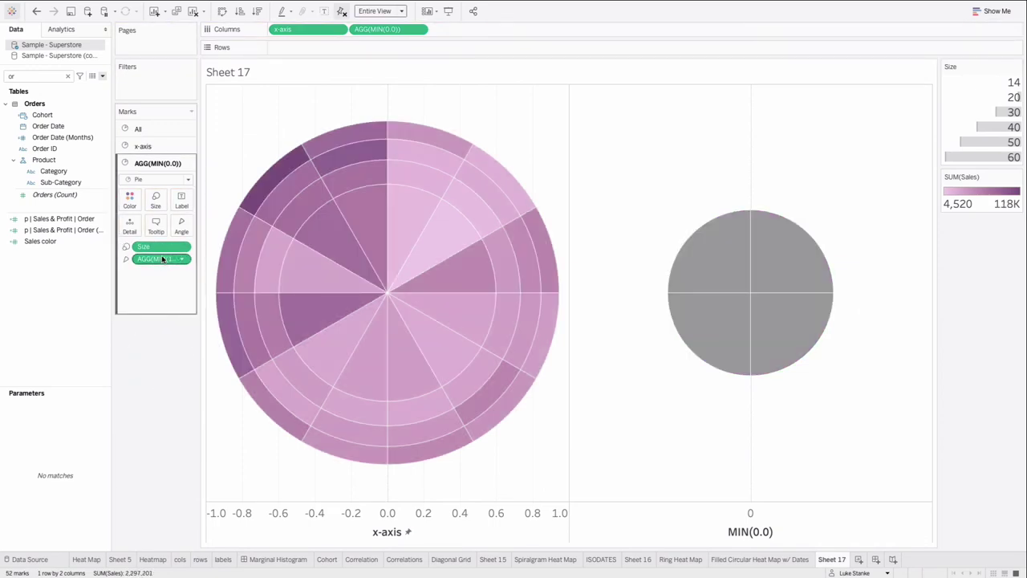
drag(161, 247, 160, 361)
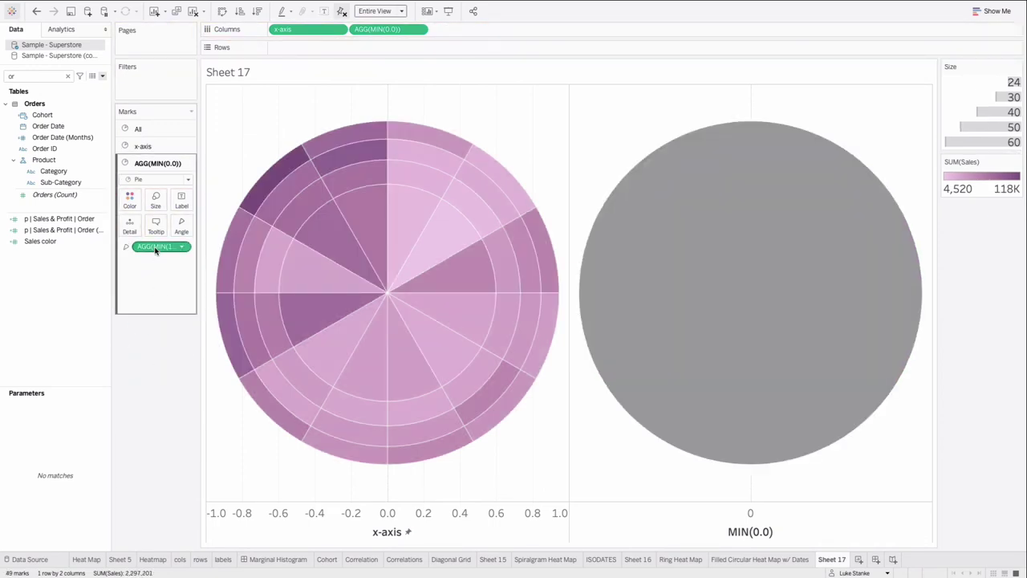
drag(155, 247, 158, 361)
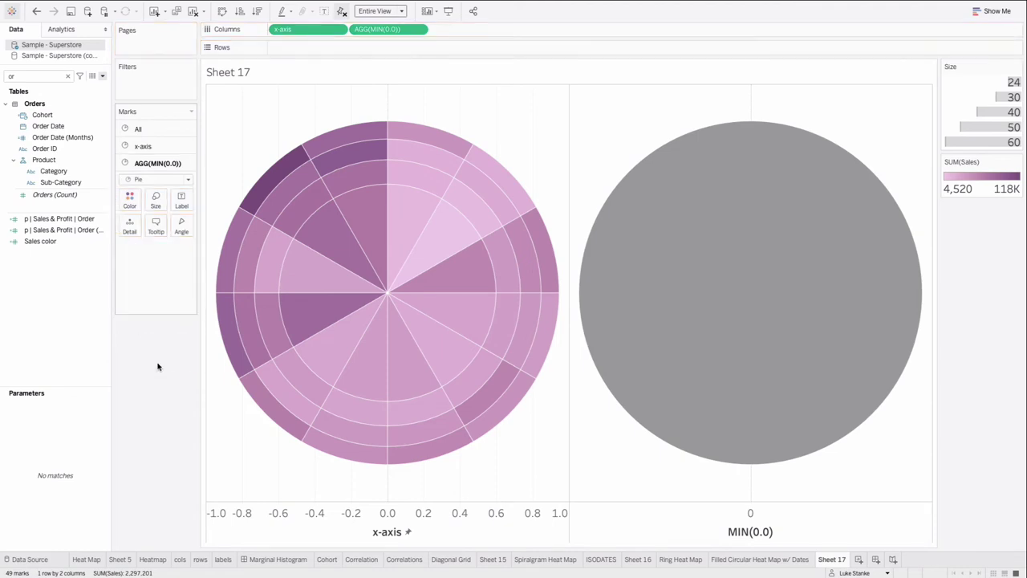
Shrink the grey circle so it sits inside the ring pie
click(153, 207)
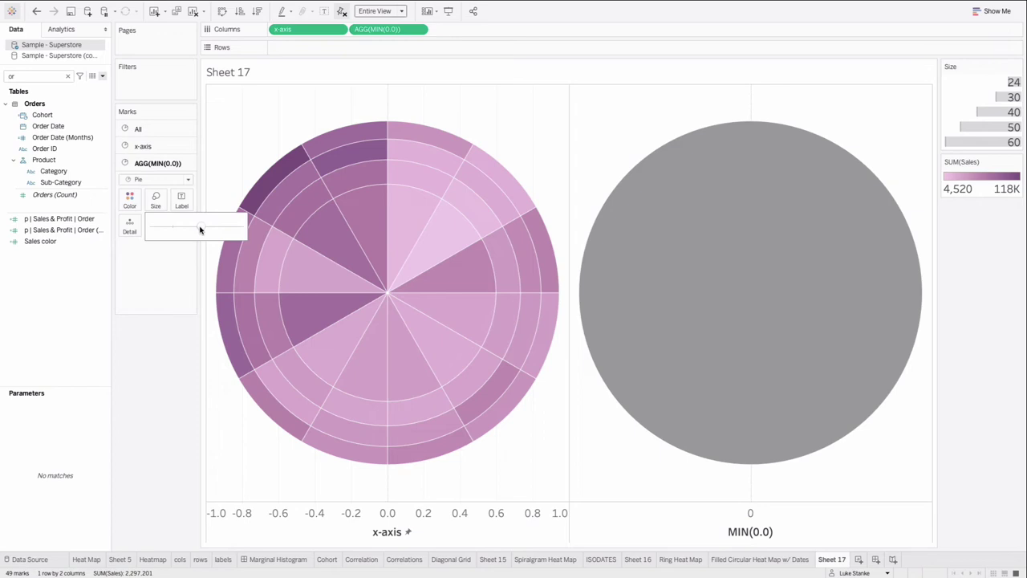
click(203, 229)
drag(202, 229, 213, 230)
Colour the circle white and bring up its border colour choices
click(130, 201)
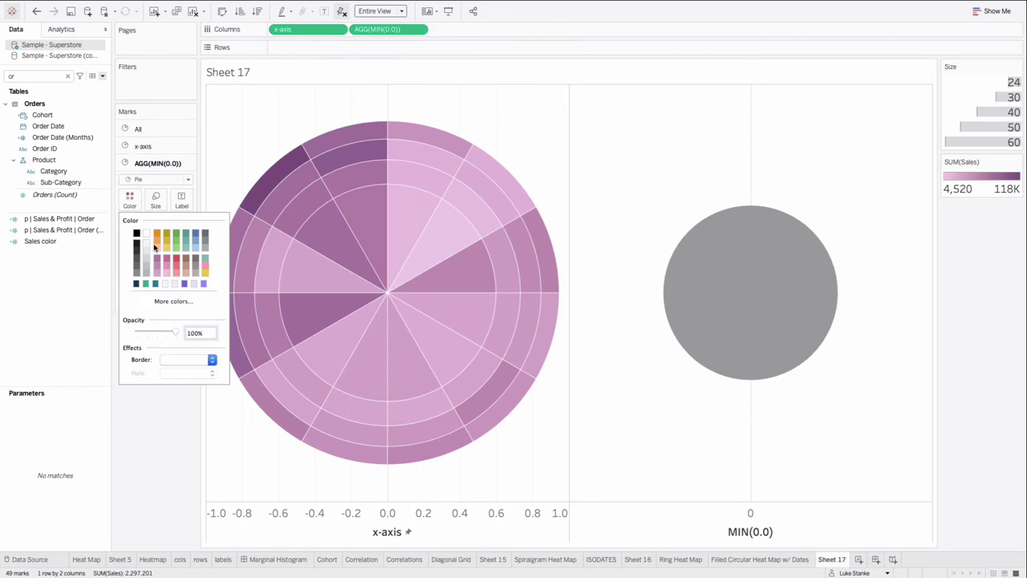
click(145, 234)
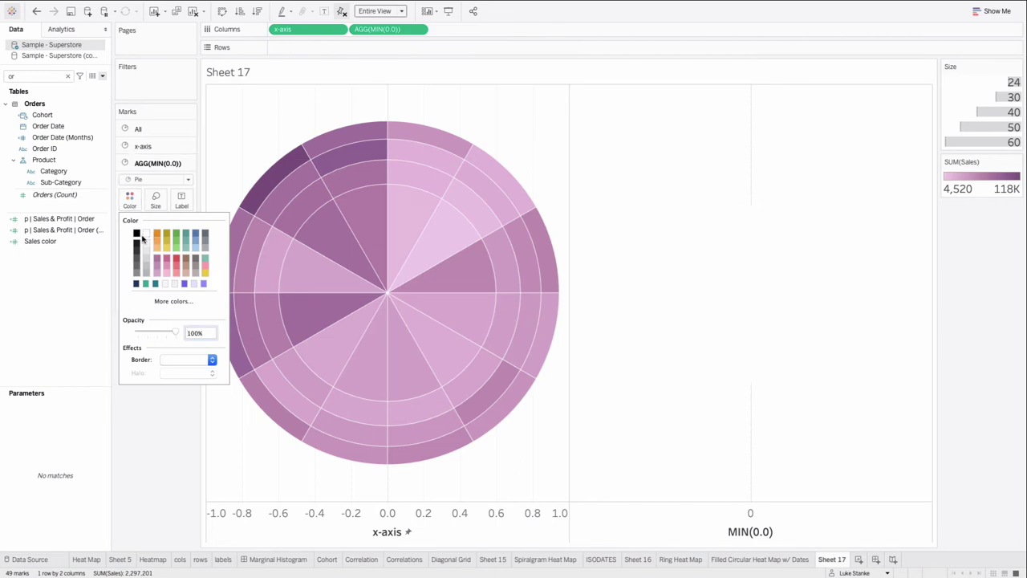
click(183, 363)
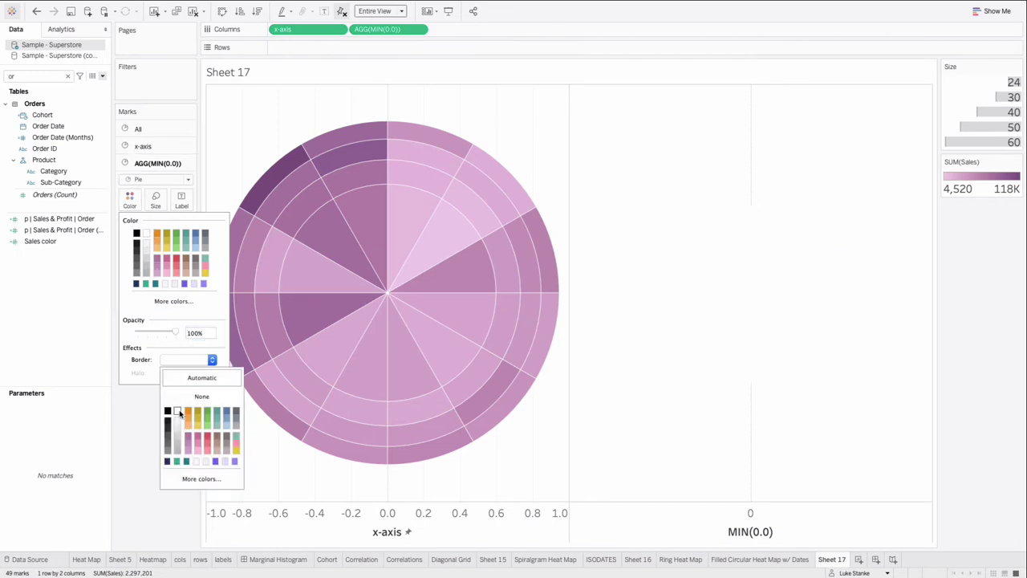
Make the MIN(0.0) axis a dual axis and synchronize it with the bottom x-axis
click(717, 527)
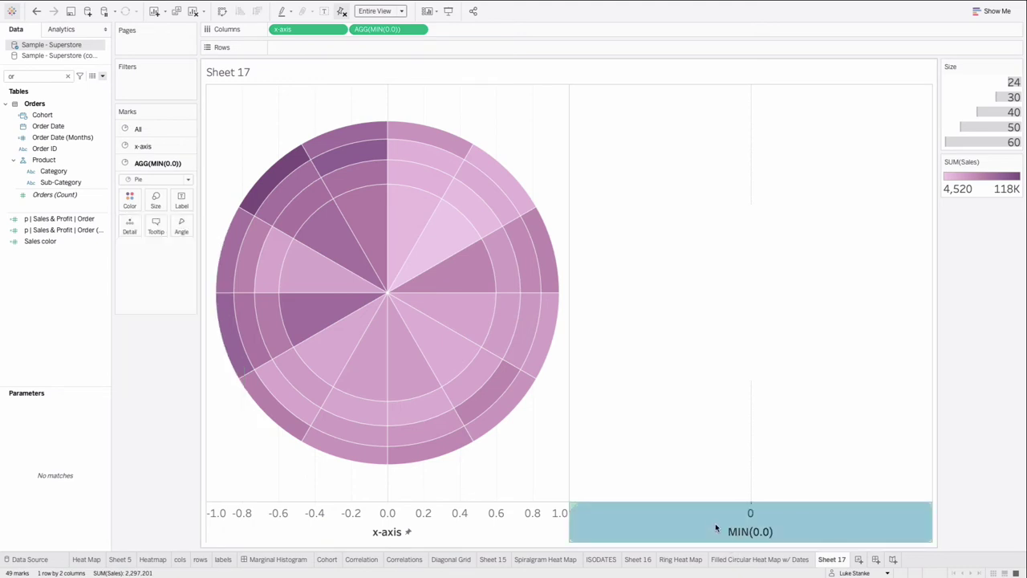
right_click(717, 526)
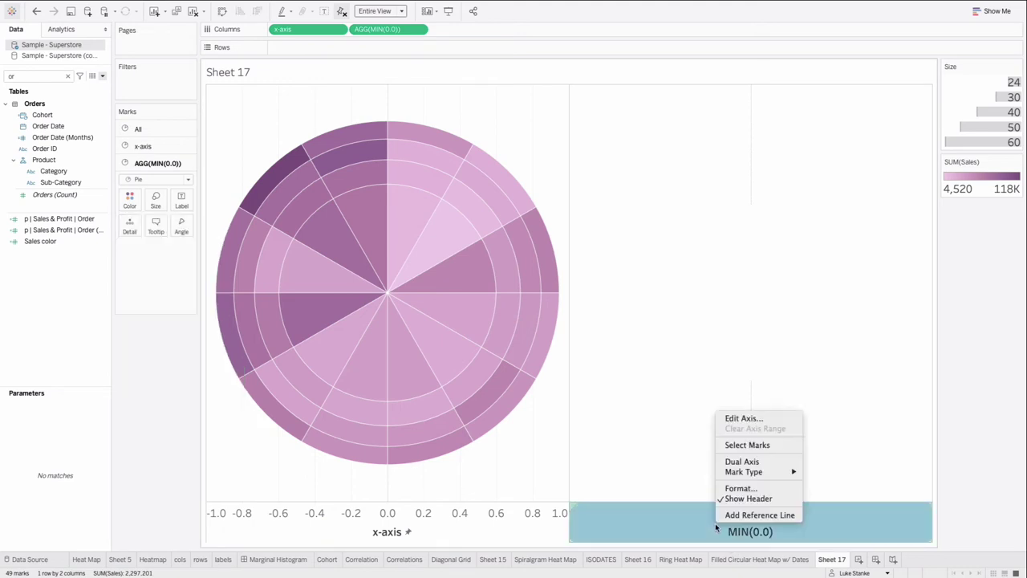
click(739, 463)
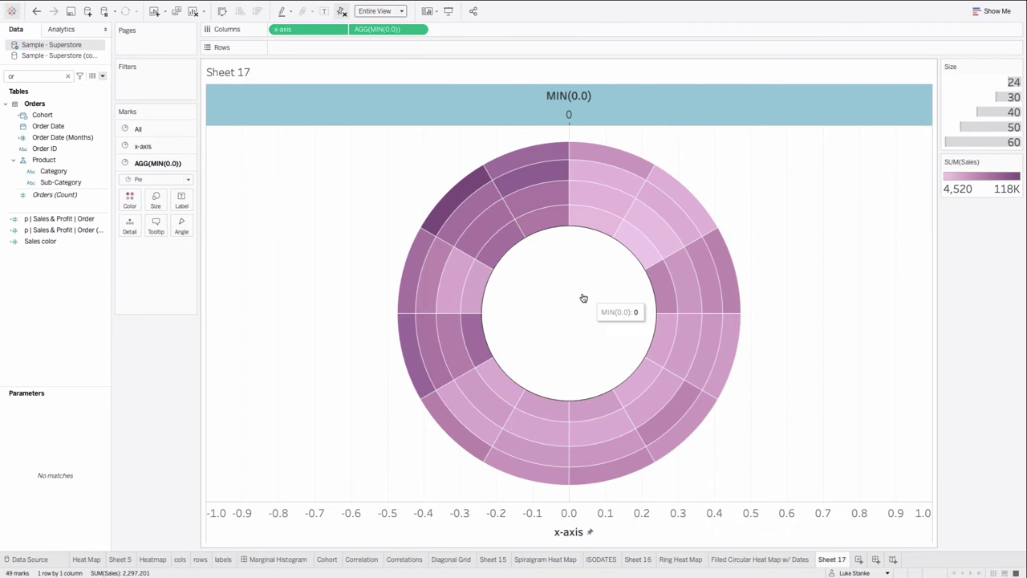
right_click(710, 532)
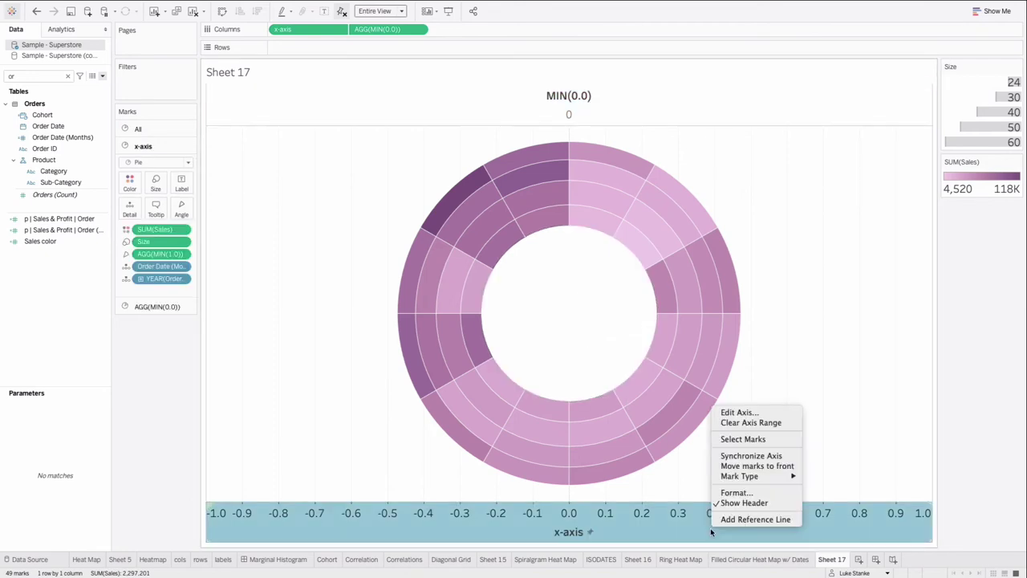
click(762, 455)
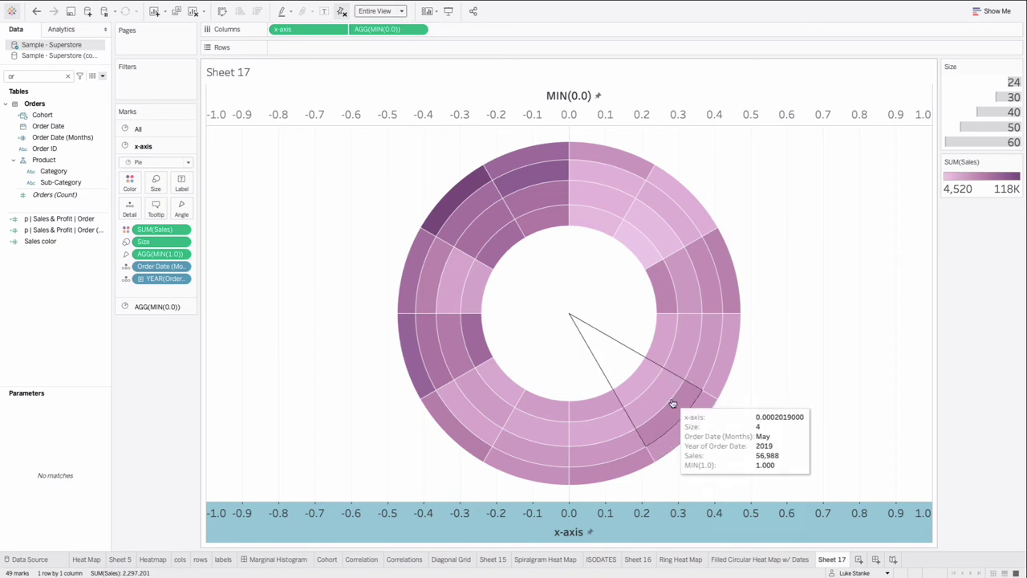
Set grid lines, zero lines, axis rulers and ticks to None for the whole sheet
right_click(315, 261)
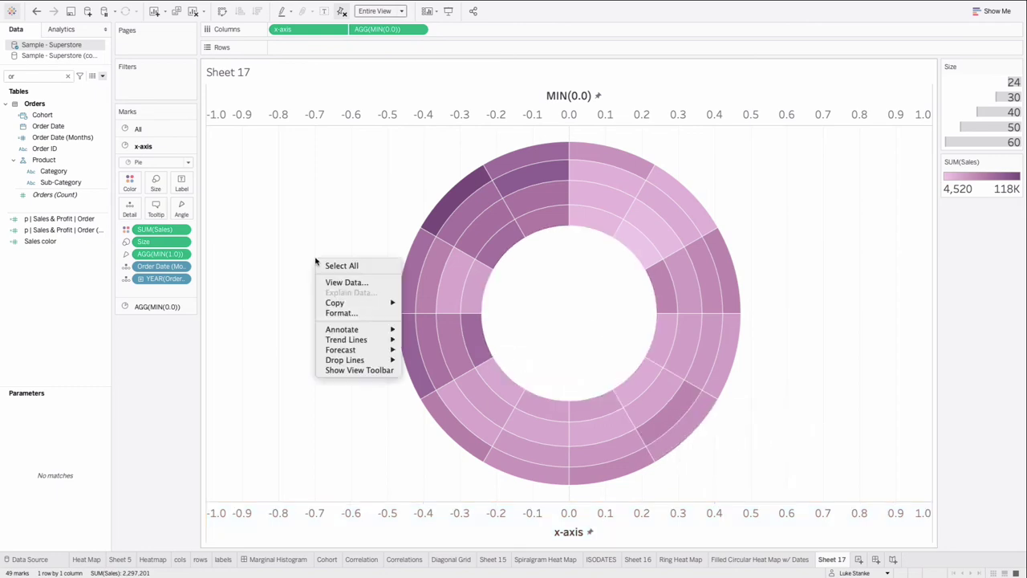
click(337, 313)
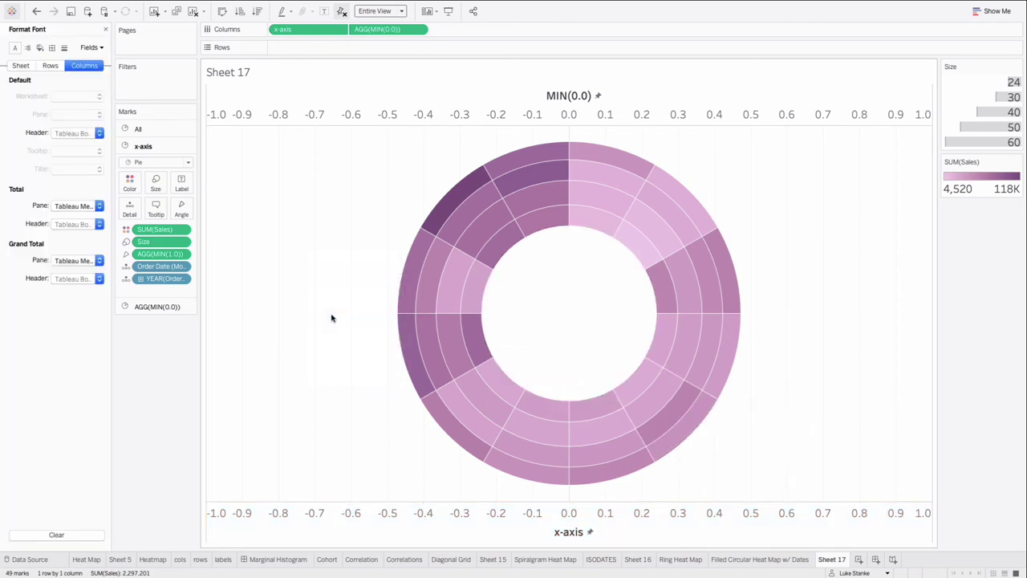
click(64, 48)
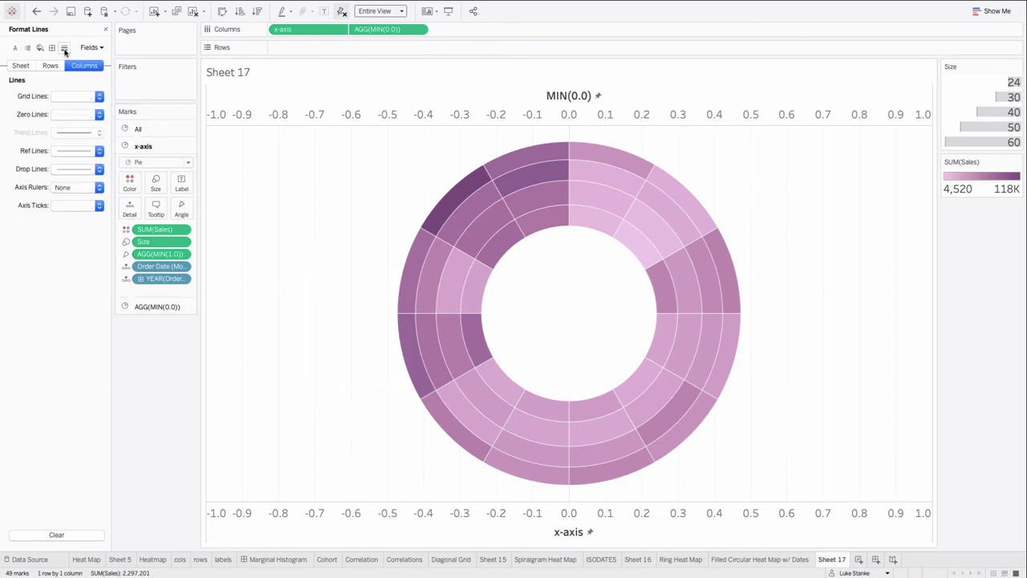
click(21, 67)
click(85, 96)
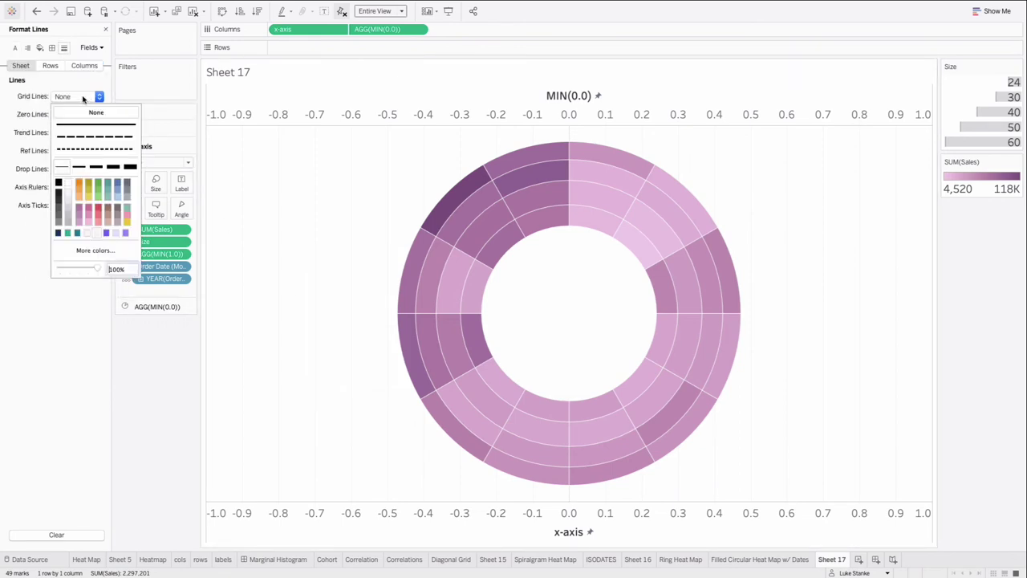
click(33, 131)
click(65, 121)
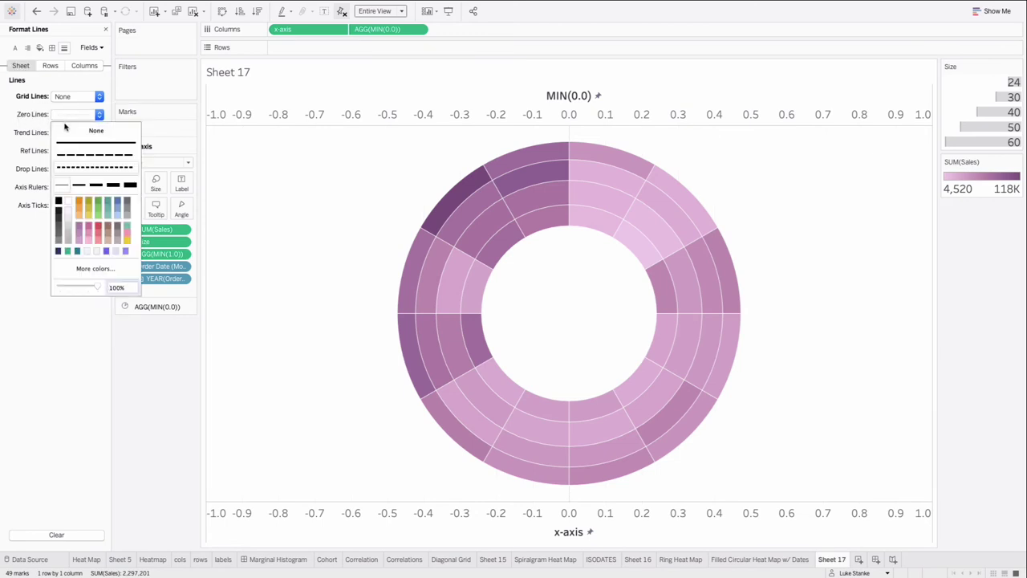
click(67, 130)
click(67, 187)
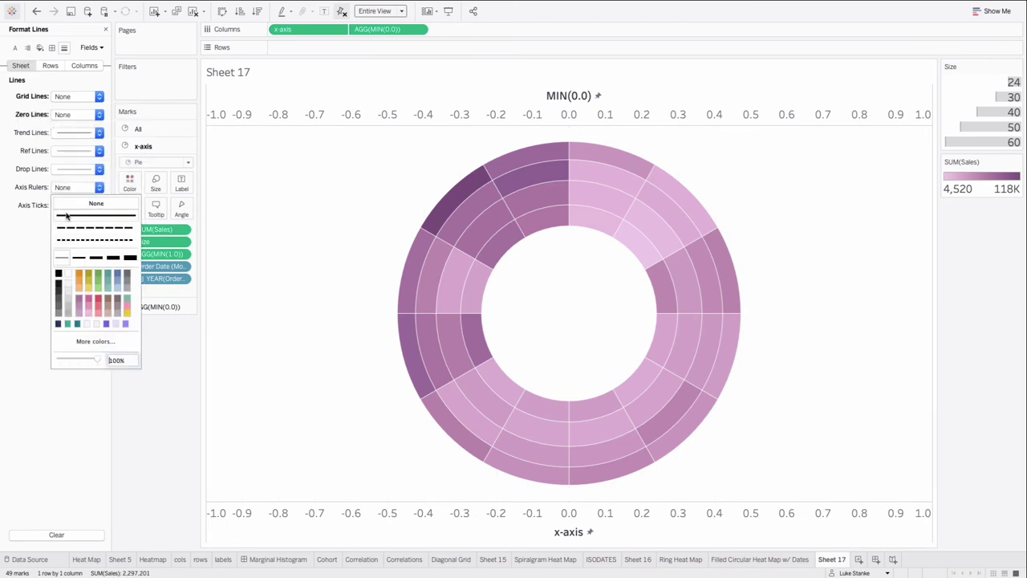
click(37, 214)
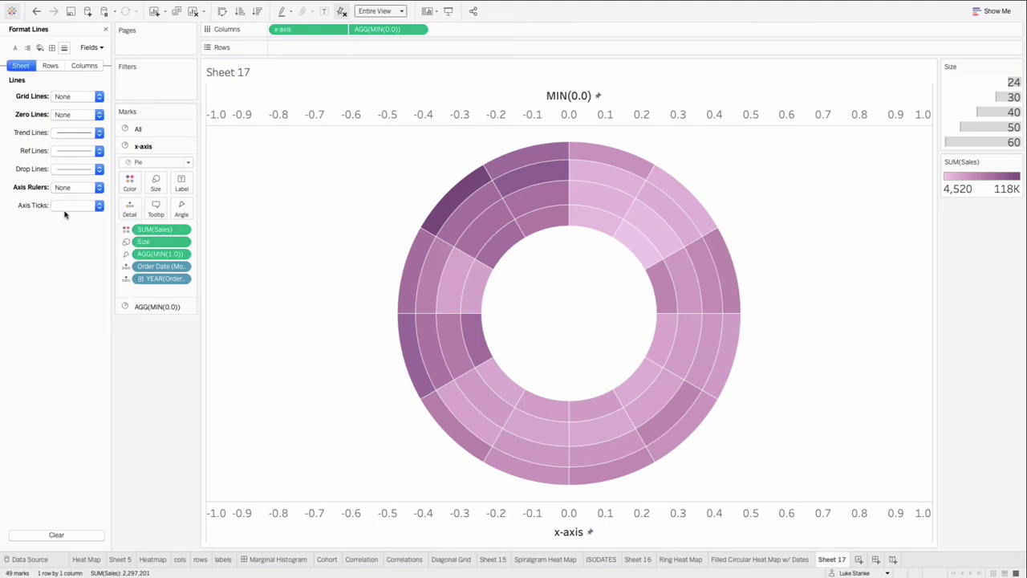
click(68, 206)
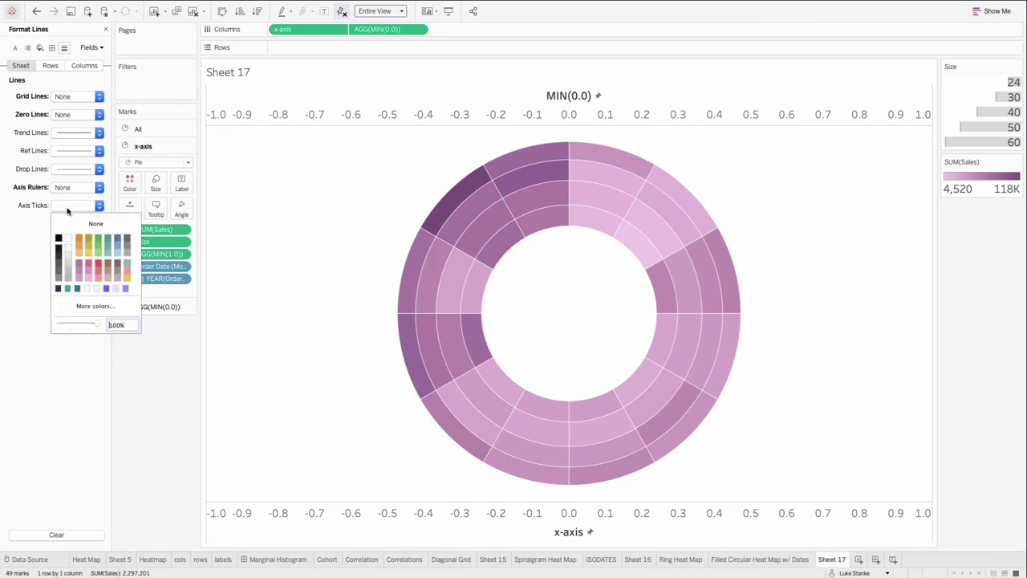
Set the row and column dividers to None in the sheet's border formatting
click(51, 48)
click(64, 348)
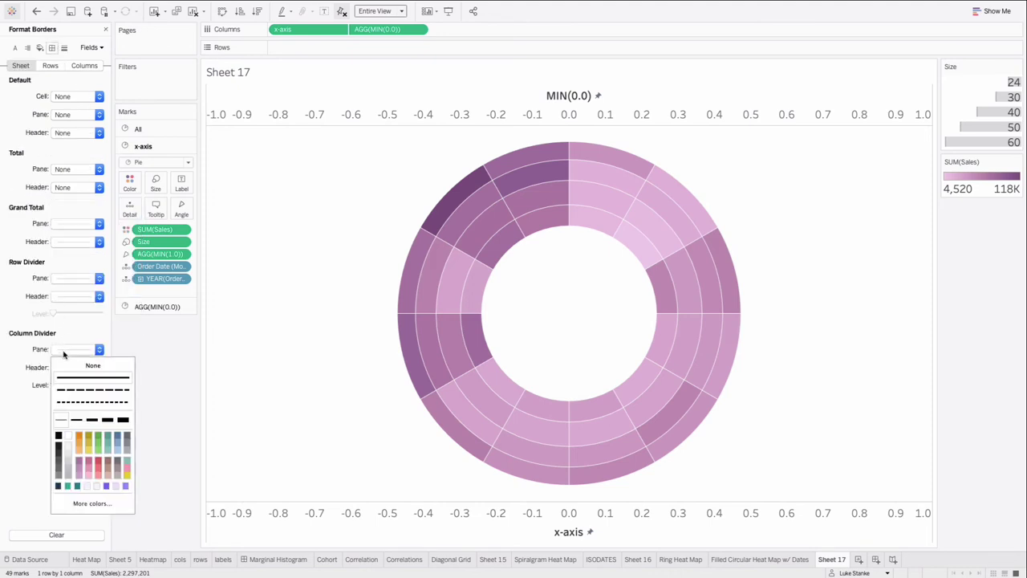
click(64, 277)
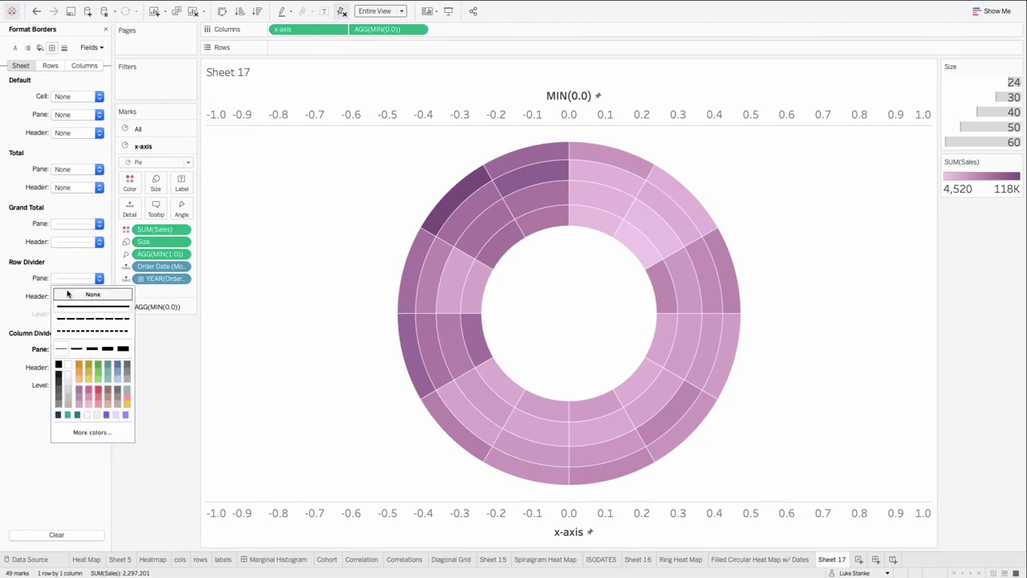
click(67, 294)
click(505, 537)
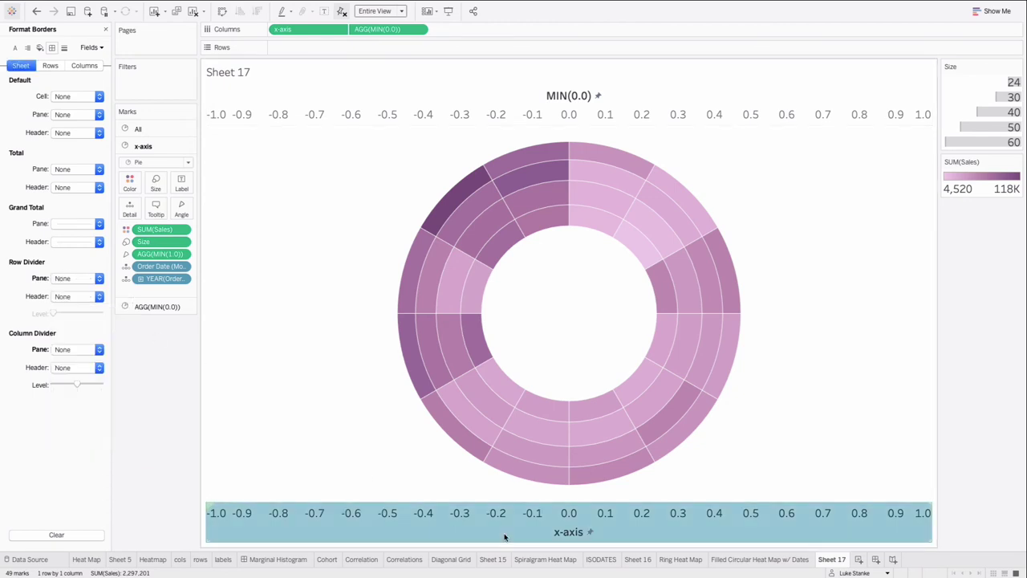
Uncheck Show Header on the bottom x-axis so neither axis header is shown
right_click(504, 537)
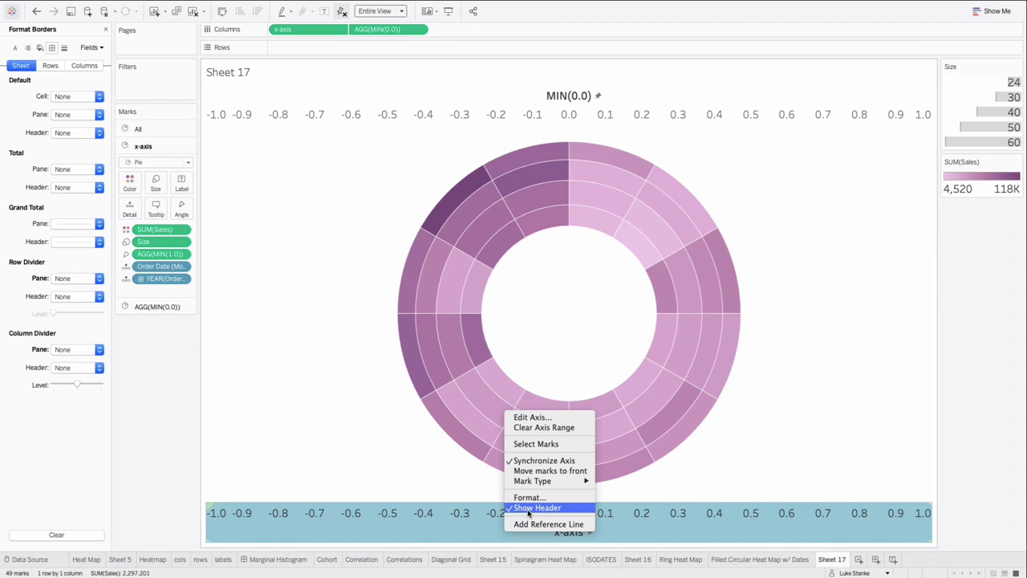
click(532, 507)
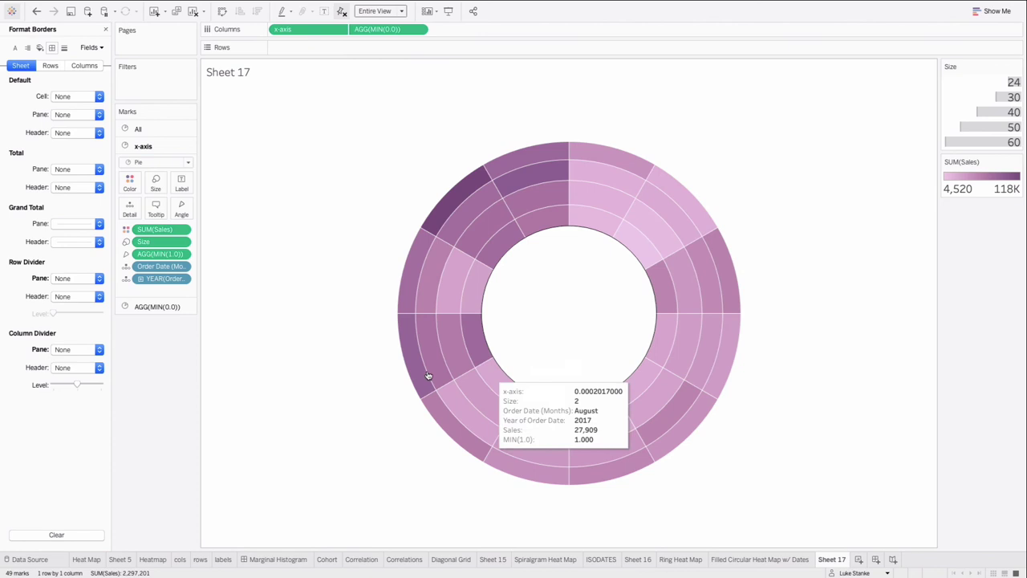
Label the slices with Order Date (Months), restricted to the most recent marks
drag(148, 272, 182, 192)
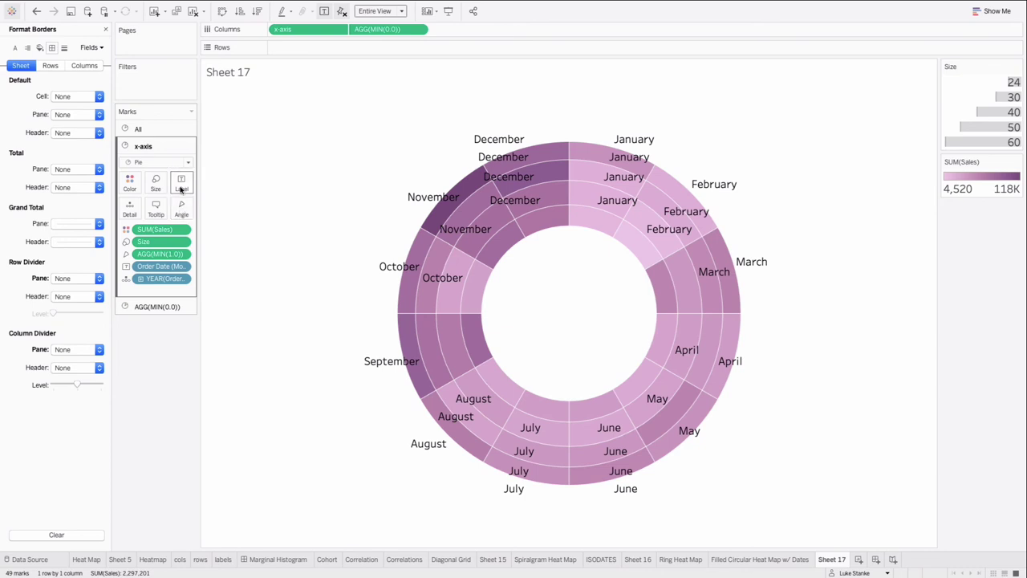
click(182, 182)
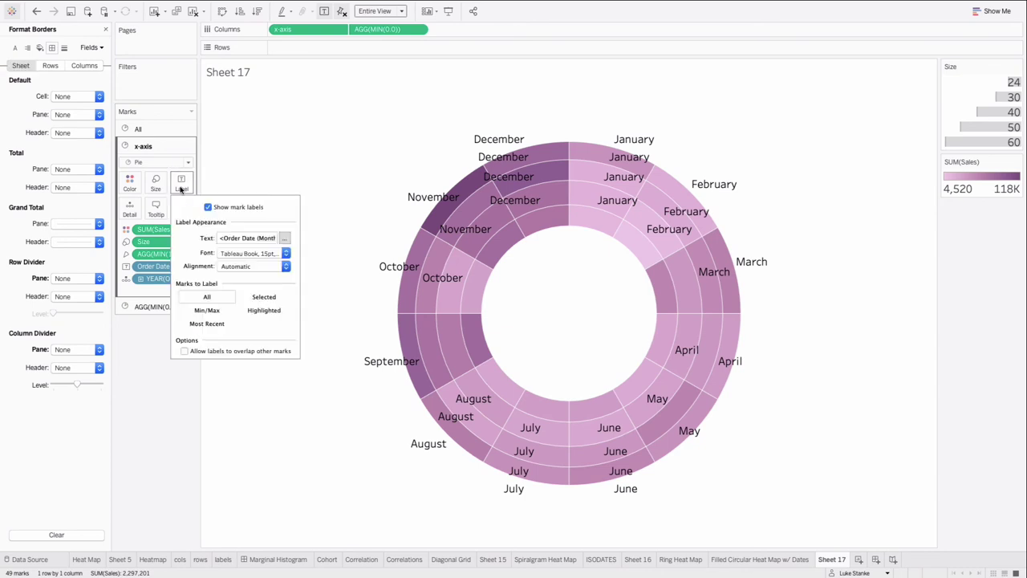
click(184, 352)
click(184, 351)
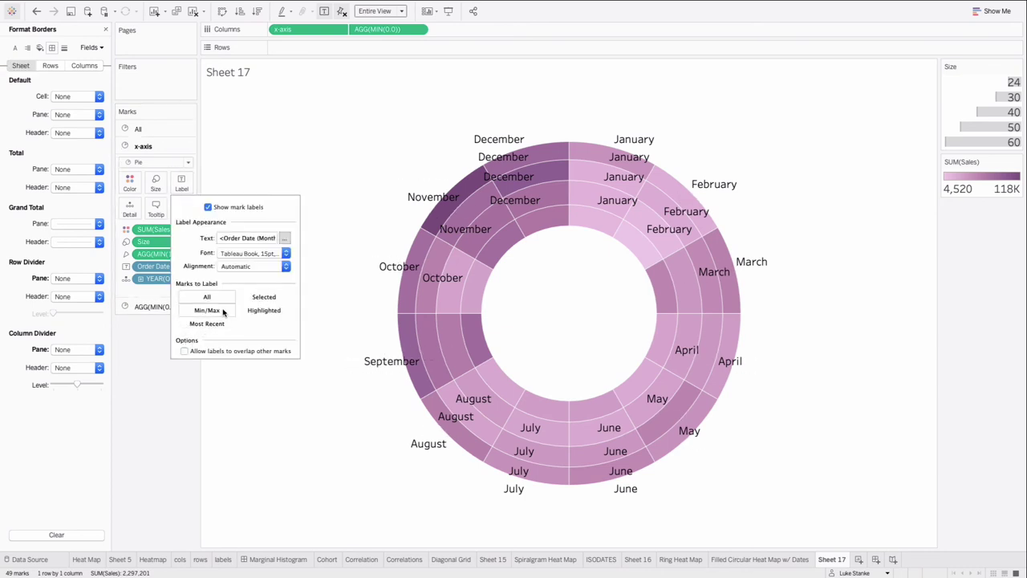
click(218, 314)
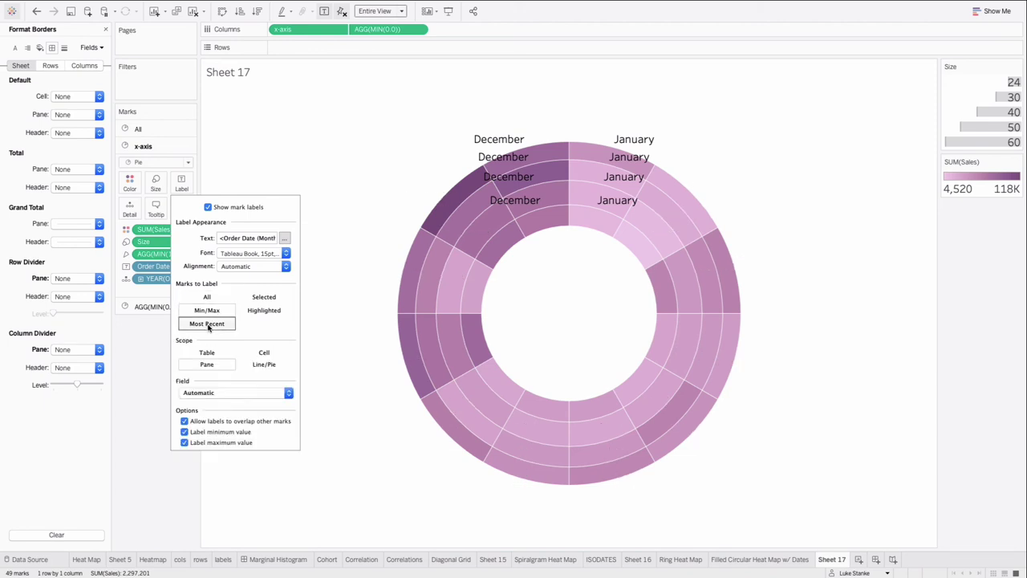
click(202, 323)
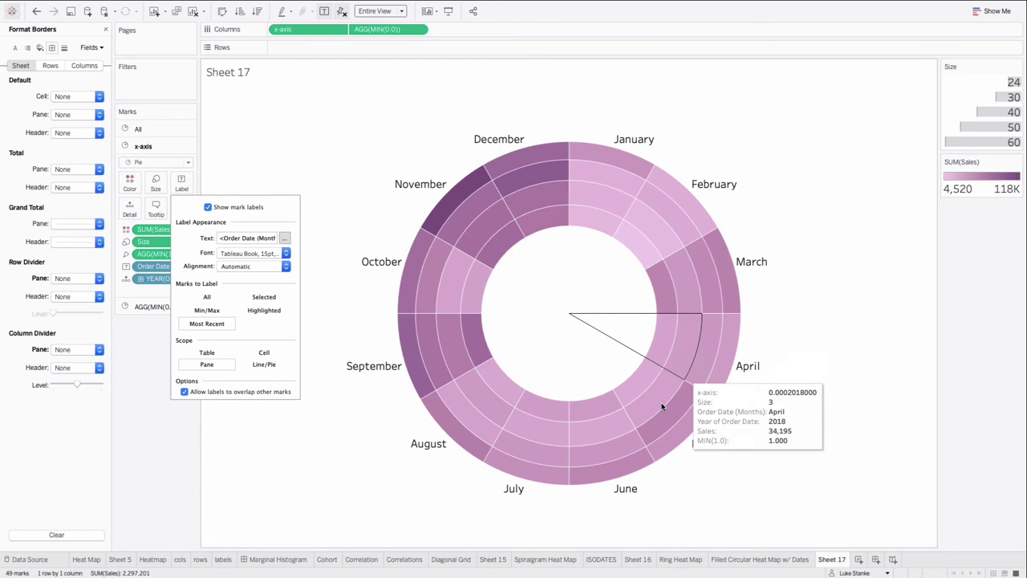
click(139, 462)
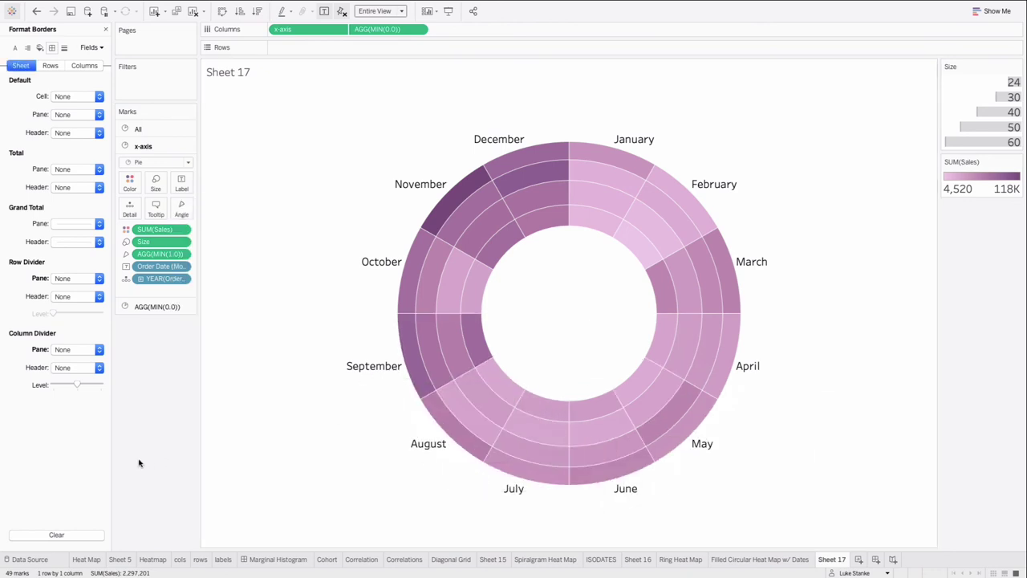